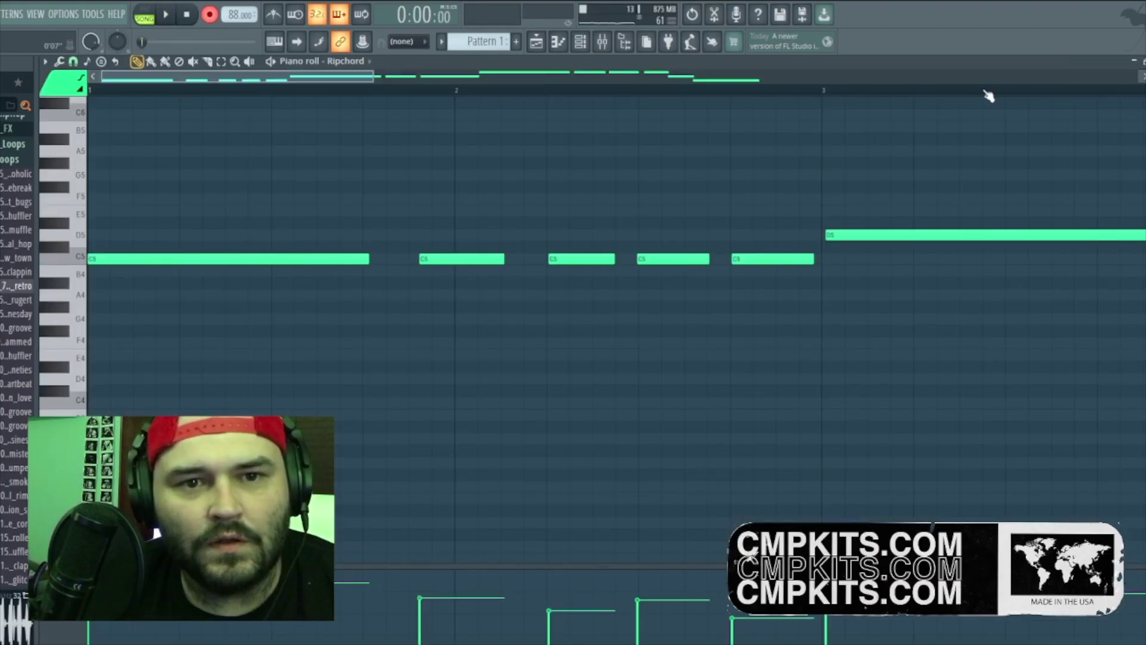
Step: In Ripchord, adjust the modifier knobs between the output and input keyboards on both the input and output sides
scroll(860, 97, "down", 1)
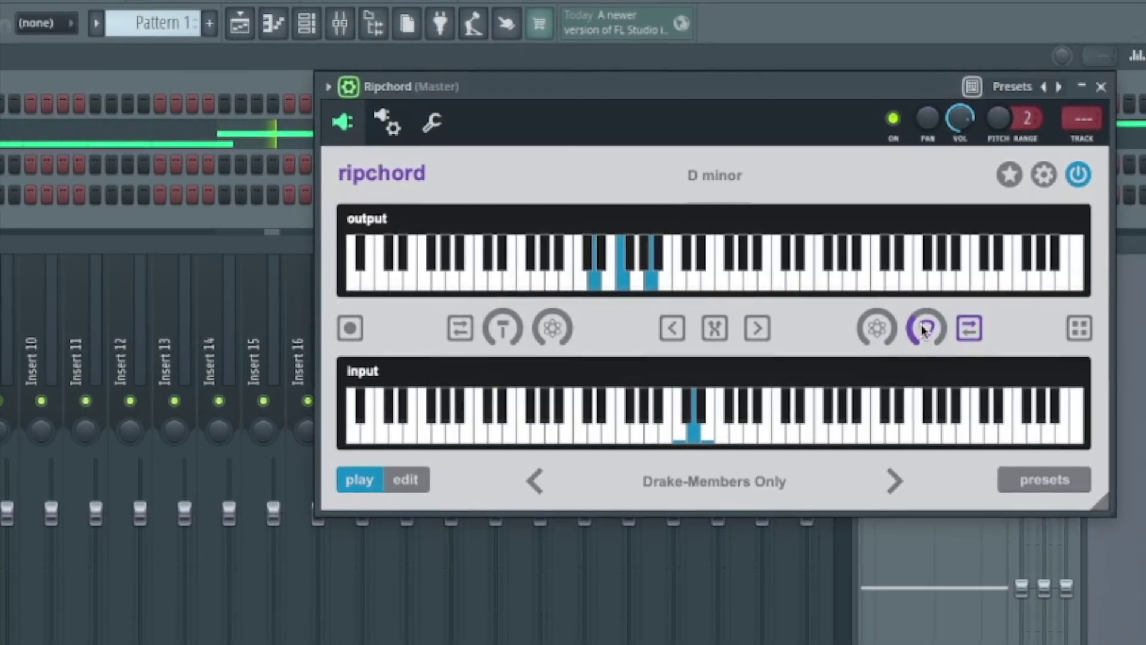
left_click_drag(896, 318, 896, 302)
left_click_drag(513, 326, 534, 287)
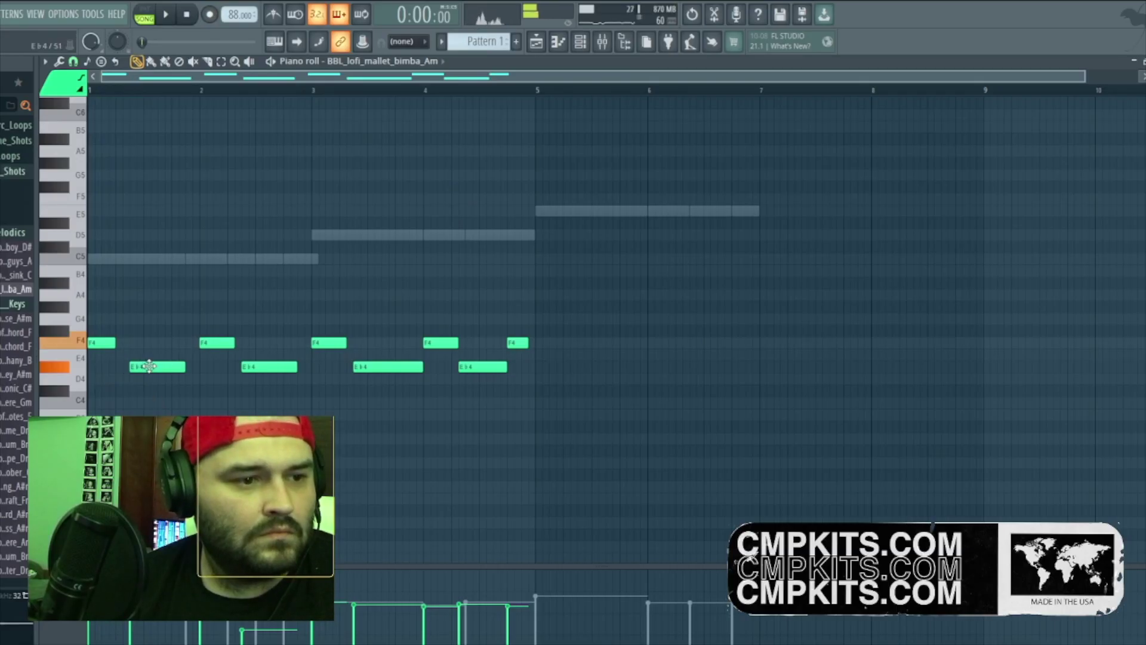
Step: Play the song and move the last E♭4 note of BBL_lofi_mallet_bimba_Am slightly later
key("space")
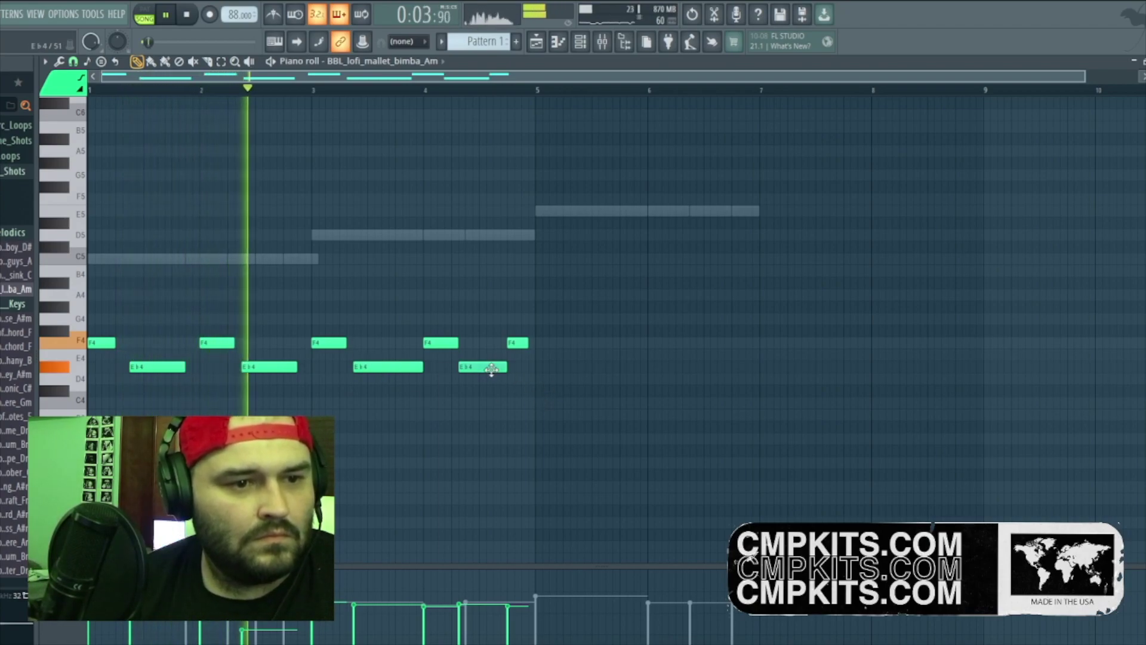
left_click_drag(491, 369, 498, 369)
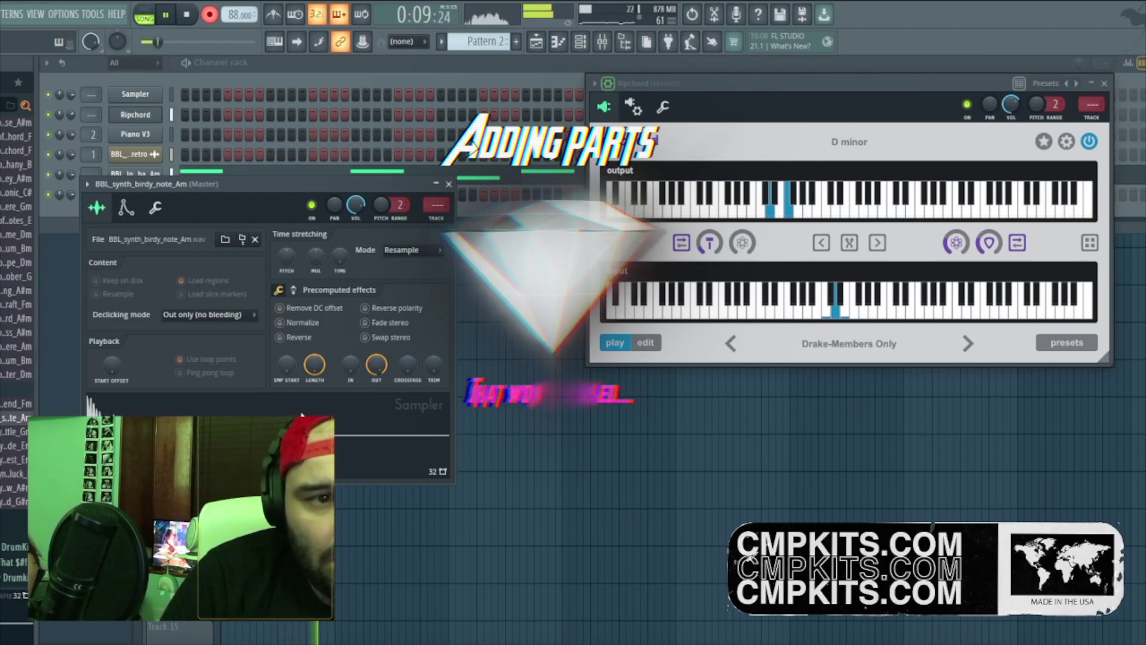
Step: Stop playback and view the BBL_synth_birdy_note_Am melody in the piano roll
key("space")
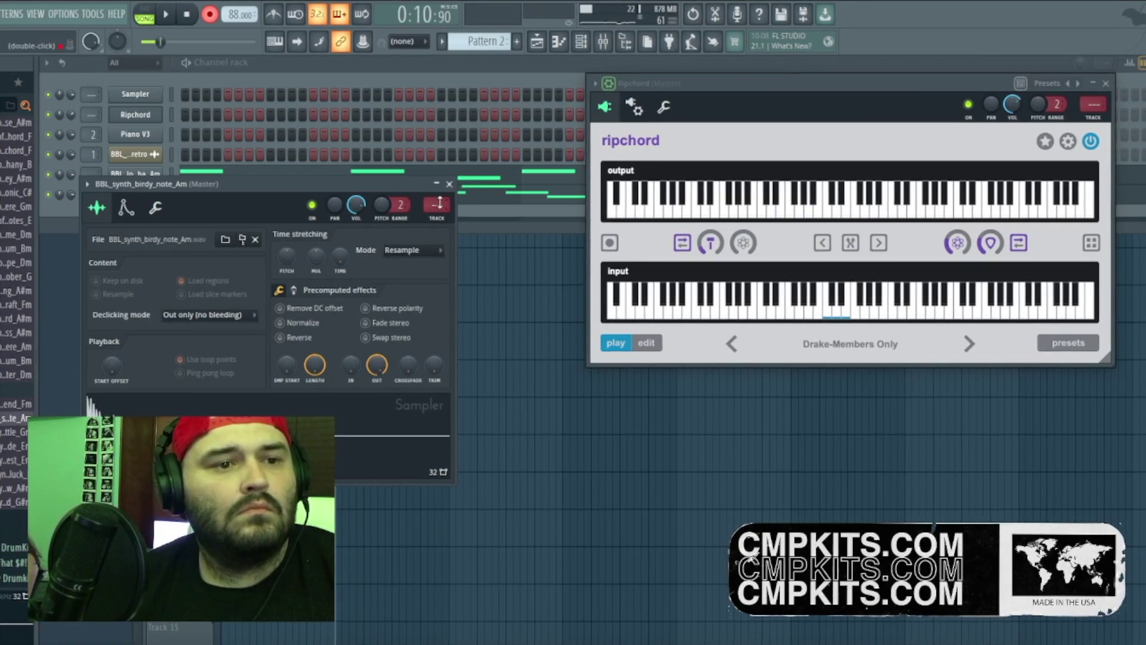
left_click(449, 184)
left_click(422, 201)
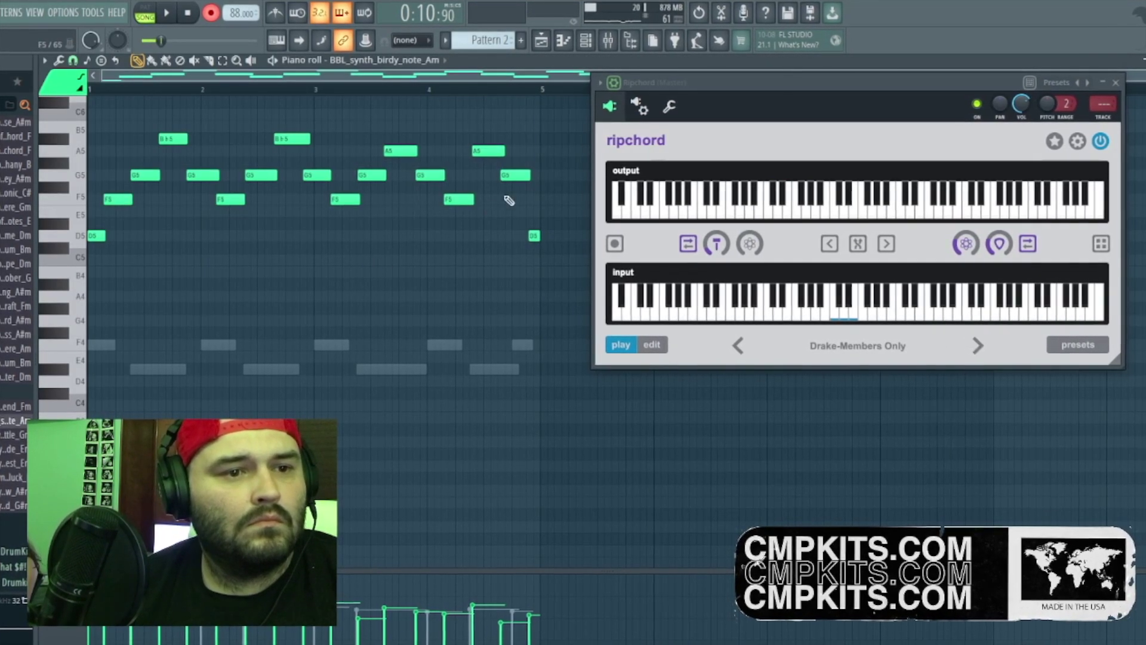
left_click(1141, 59)
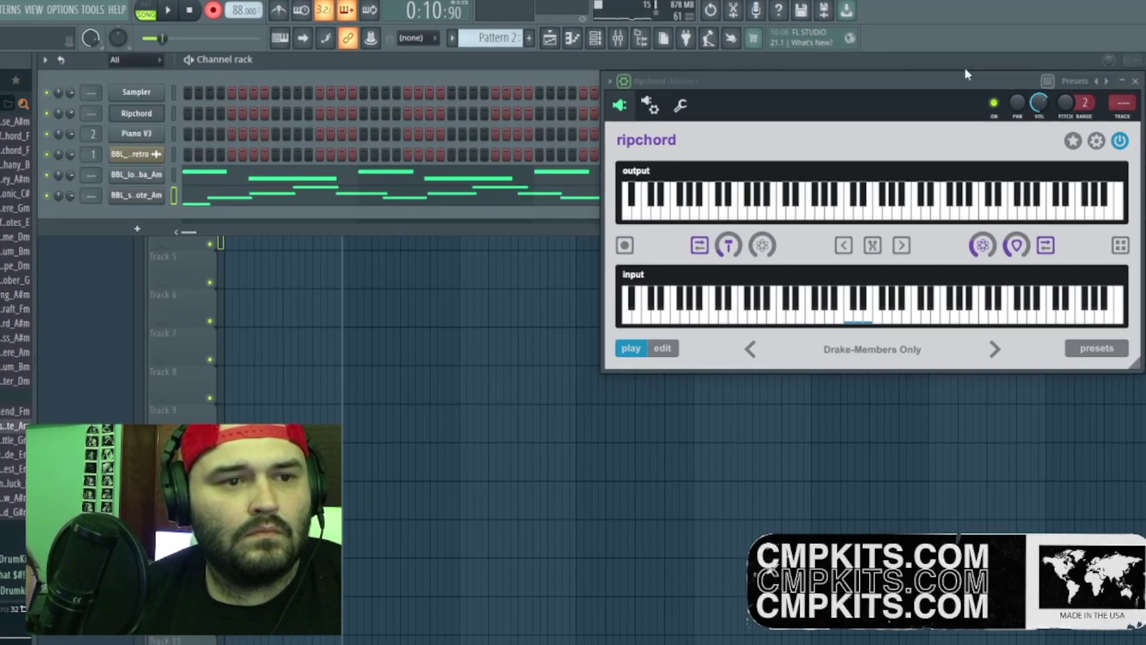
Step: In the BBL_synth_birdy_note_Am piano roll, move the second G5 note slightly earlier onto the grid
left_click(154, 193)
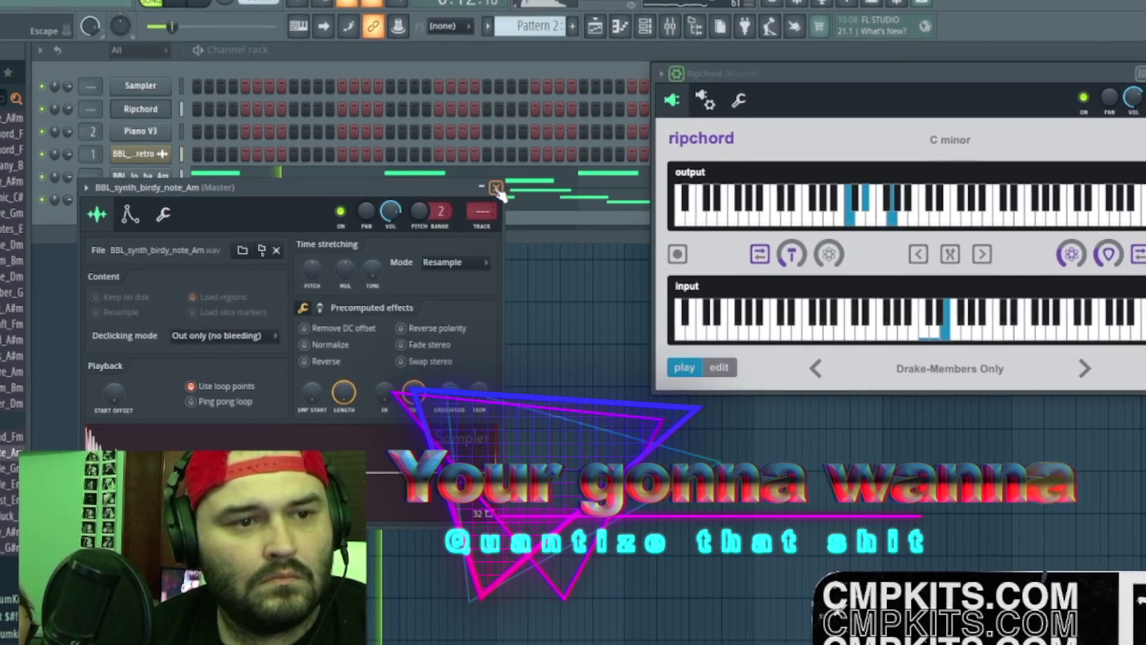
left_click(489, 187)
left_click(278, 202)
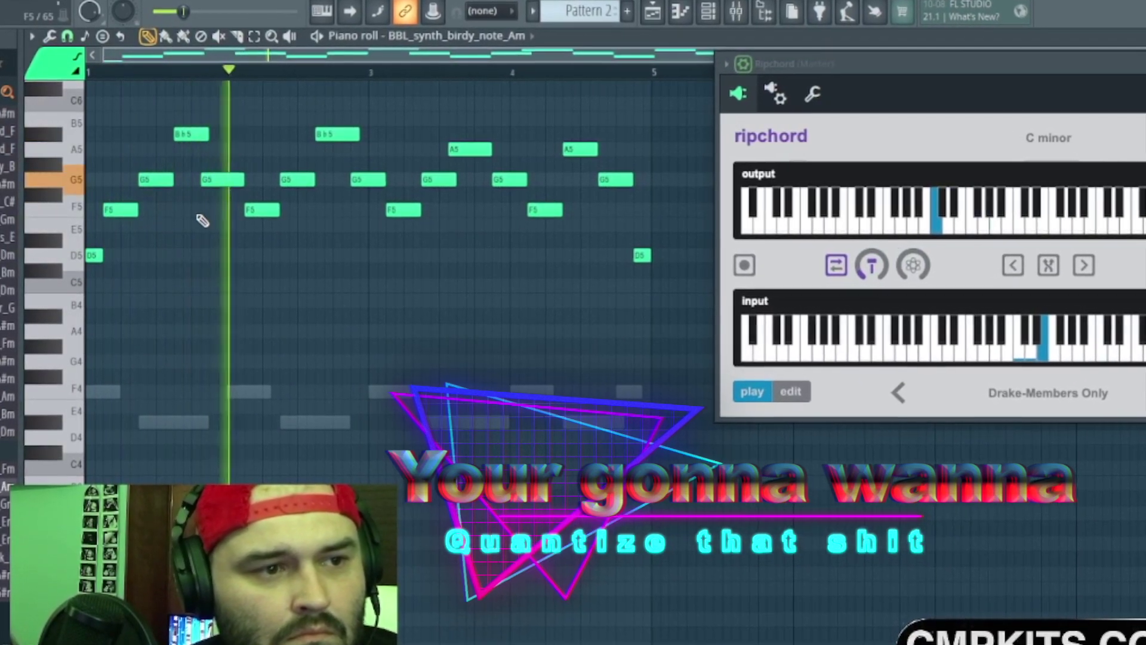
left_click_drag(225, 180, 216, 179)
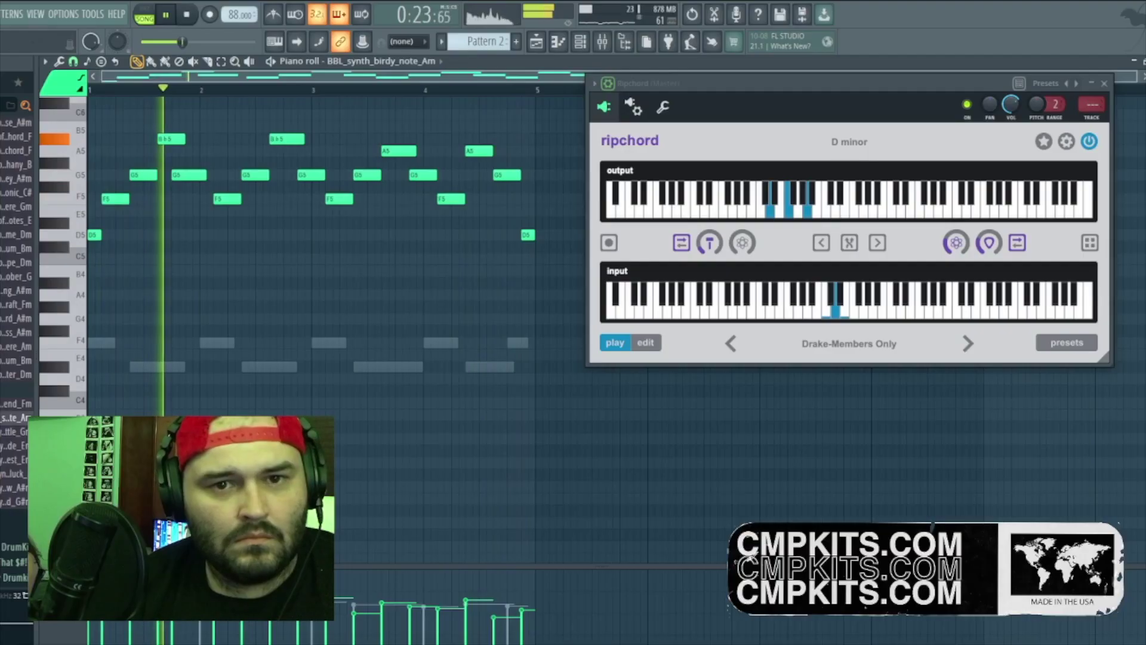
Step: Close Ripchord and the piano roll, and replace the BBL_synth_birdy_note_Am channel's sample with BBL_synth_cascade_Em from the browser
left_click(1103, 84)
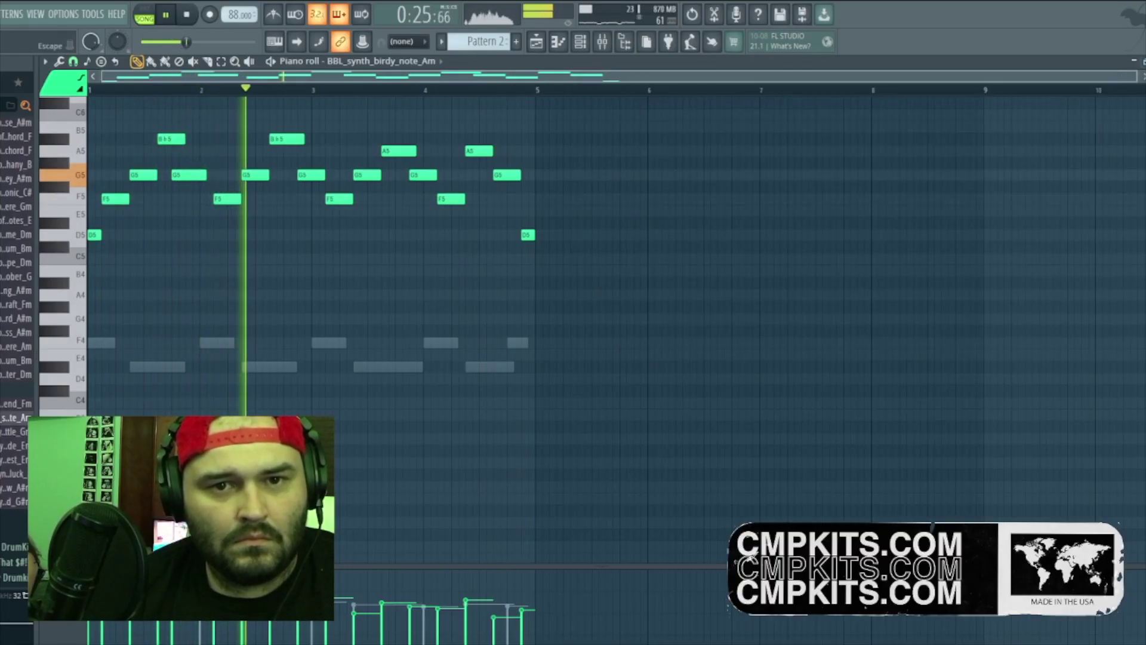
left_click(1143, 62)
key("space")
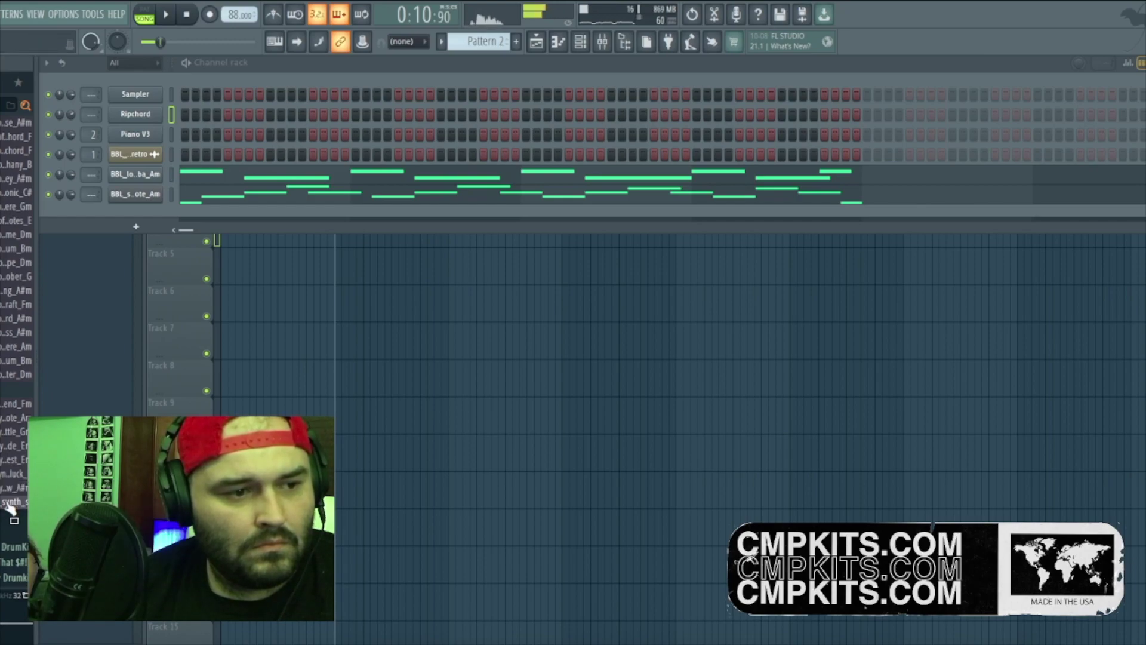
key("space")
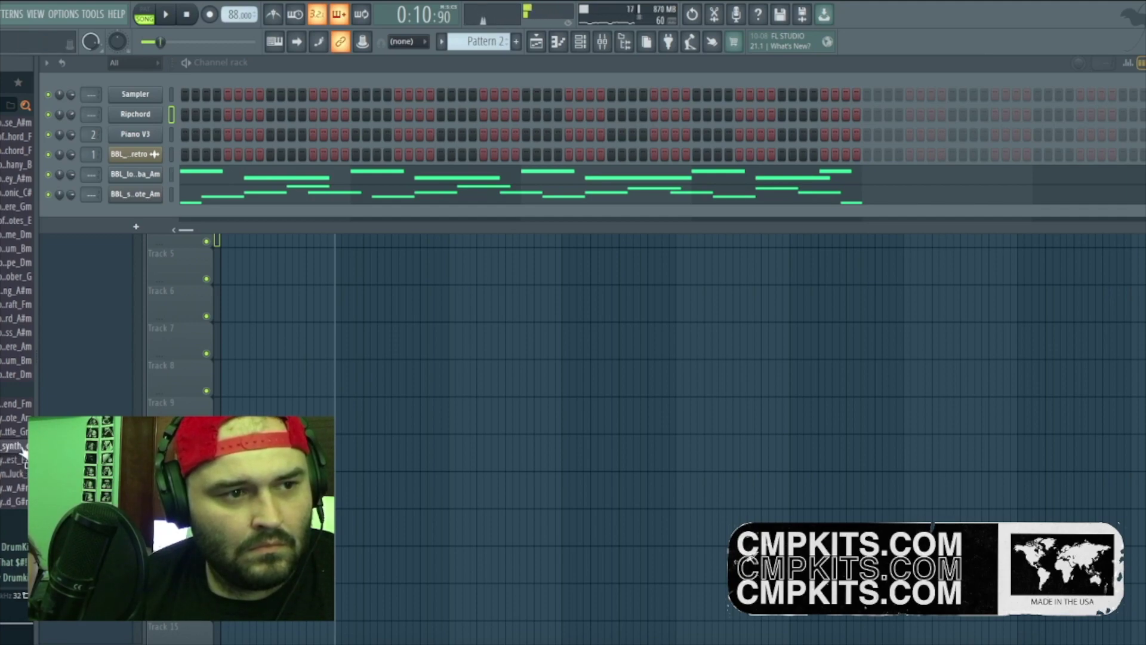
left_click_drag(90, 283, 135, 188)
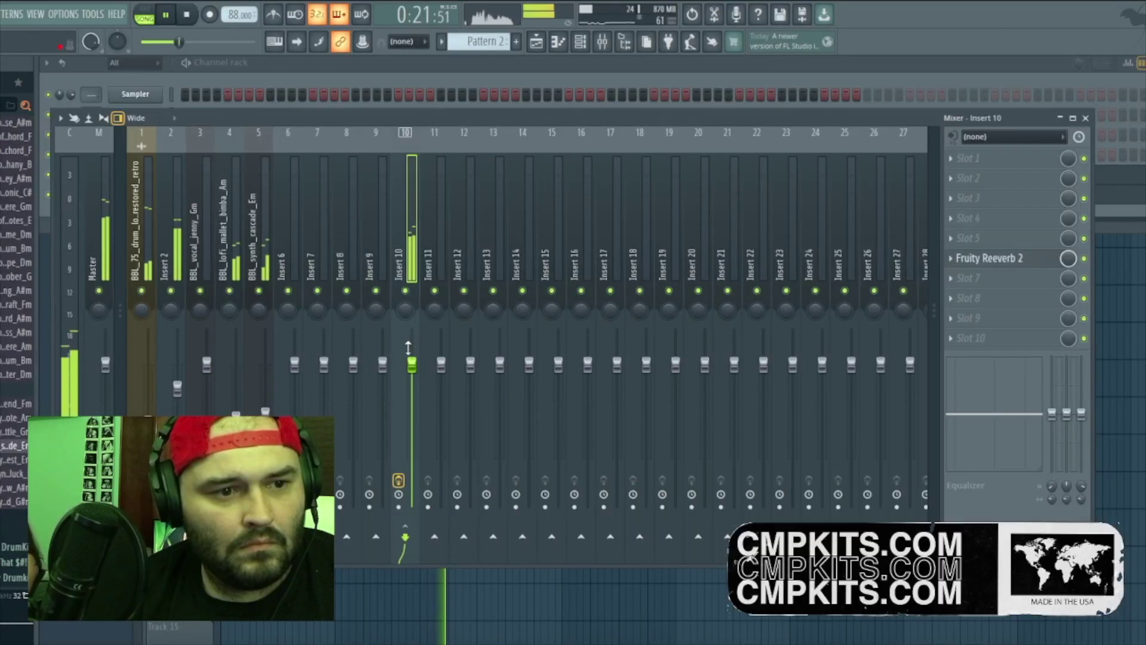
Step: Balance the mixer levels of BBL_synth_cascade_Em, BBL_lofi_mallet_bimba_Am, the Insert 10 reverb send and Insert 2 during playback
left_click_drag(265, 415, 265, 411)
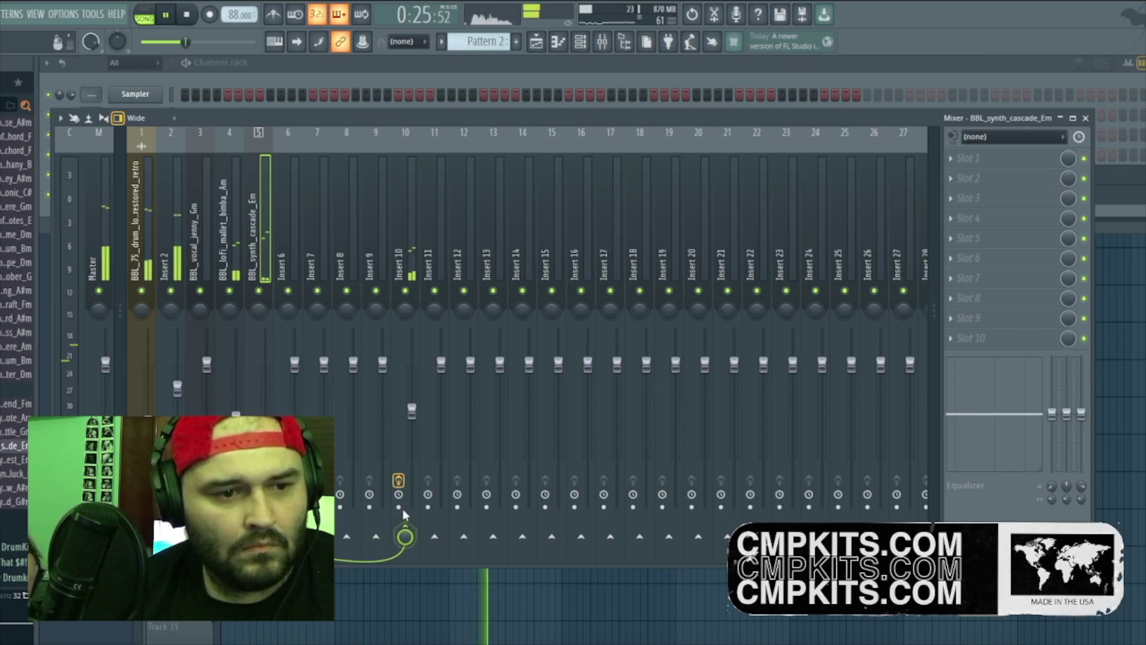
left_click_drag(411, 411, 412, 401)
left_click_drag(236, 416, 236, 424)
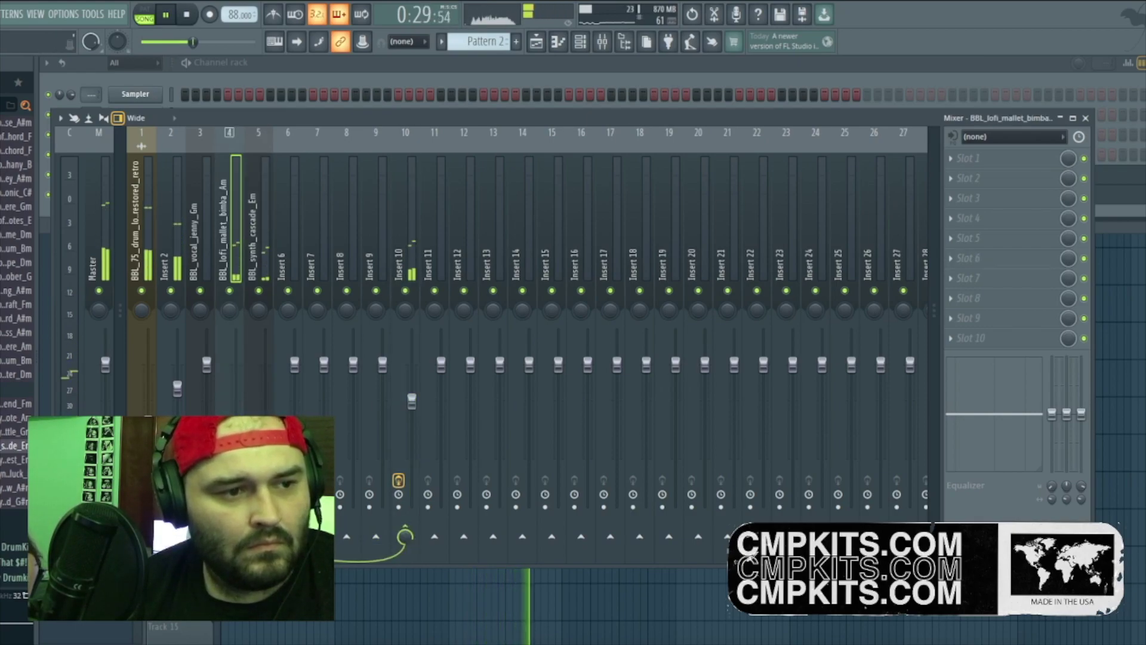
left_click_drag(182, 382, 182, 370)
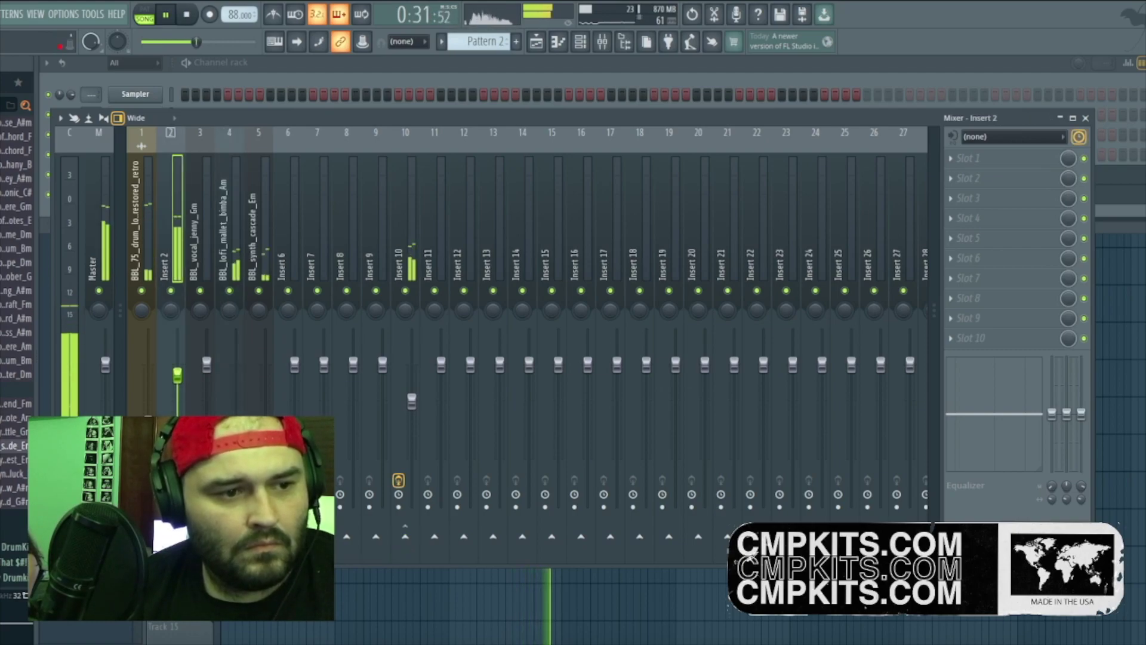
left_click(235, 424)
left_click(265, 424)
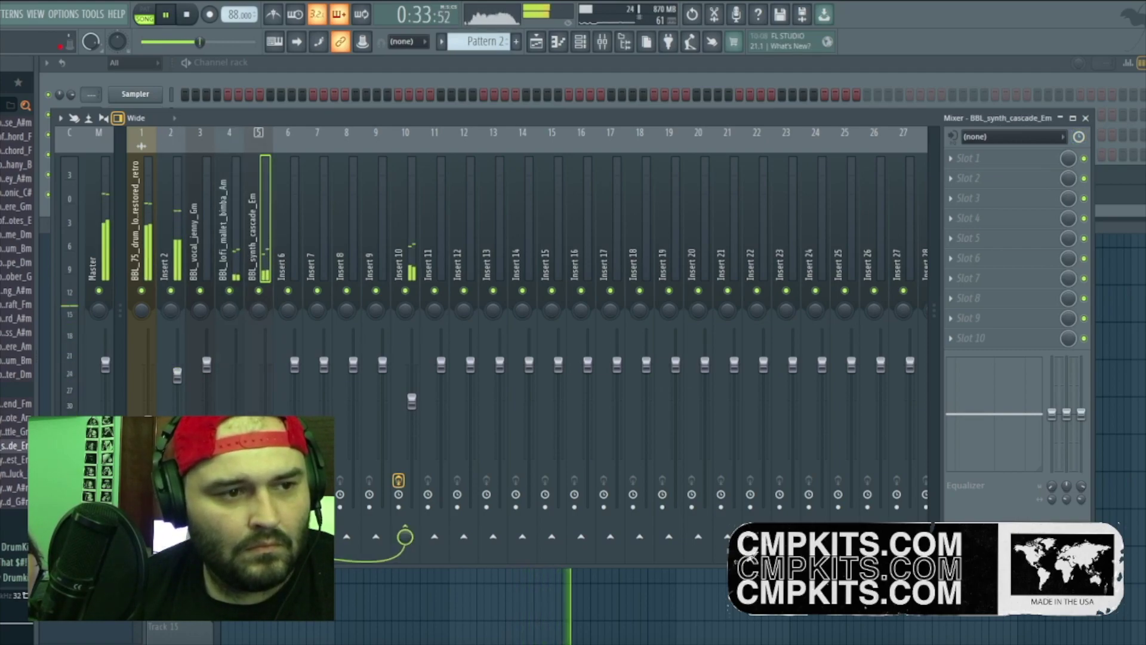
Step: Add Fruity parametric EQ 2 to slot 5 of Insert 2, cutting the lows with band 1 and slightly boosting band 5
left_click(171, 255)
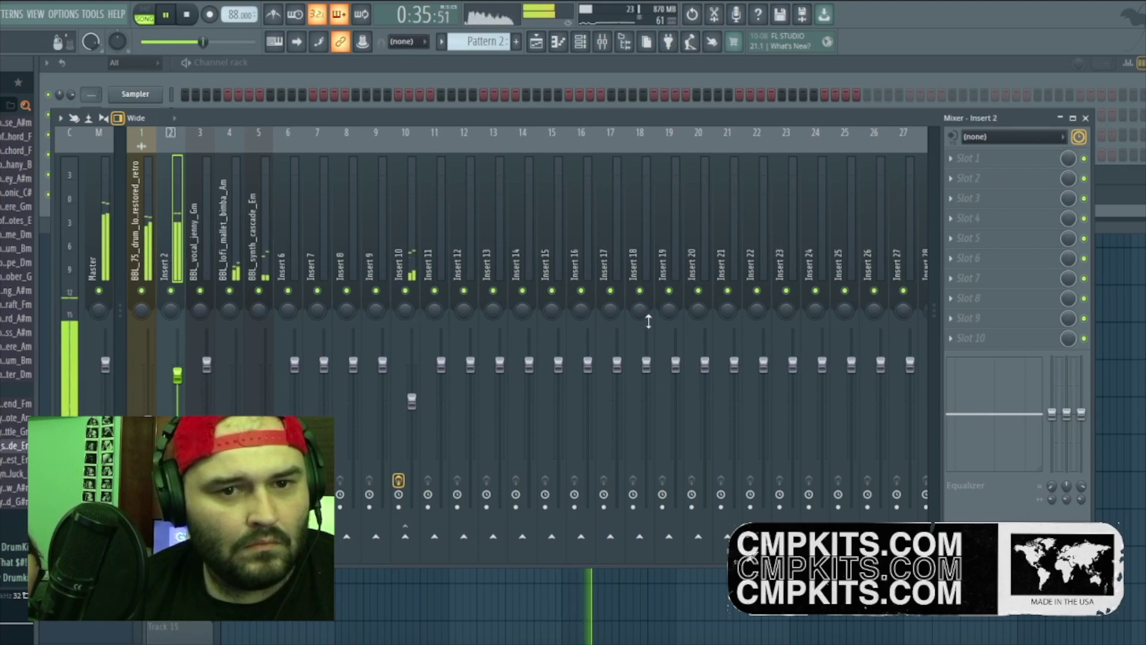
left_click(977, 241)
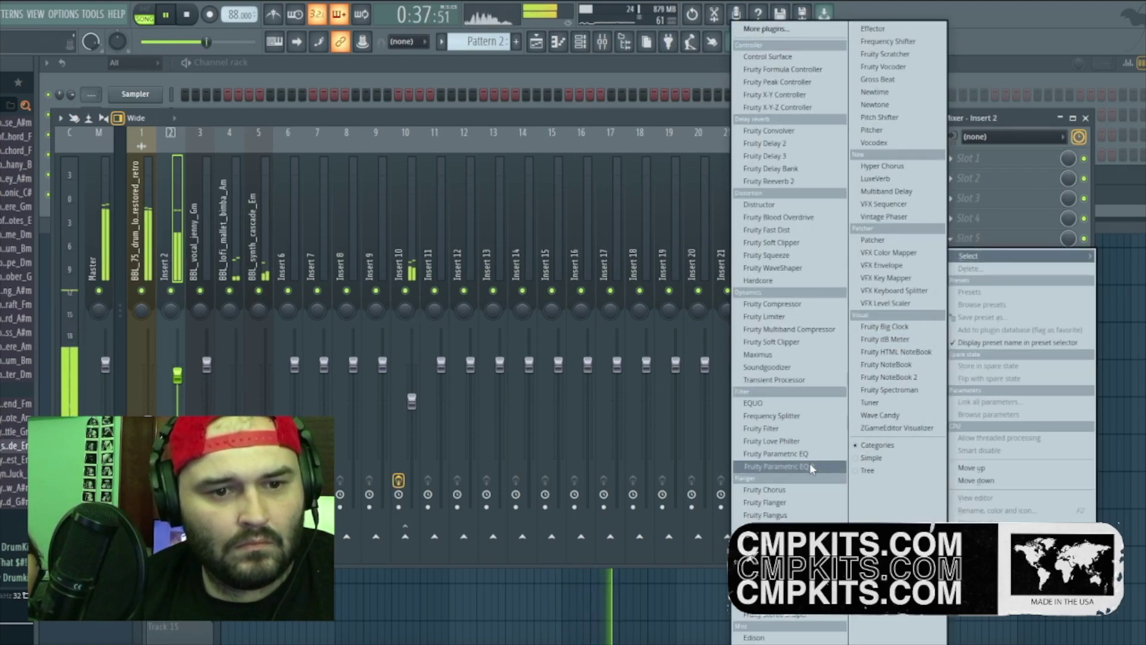
left_click(895, 447)
left_click_drag(327, 273, 272, 265)
left_click_drag(142, 272, 150, 329)
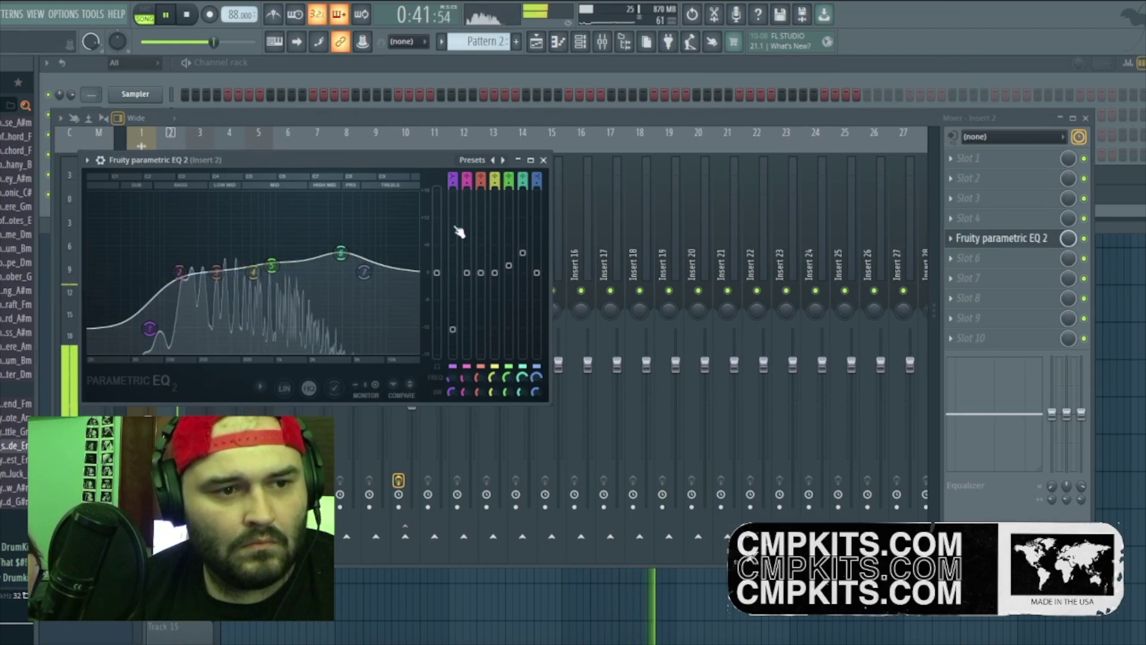
left_click(543, 159)
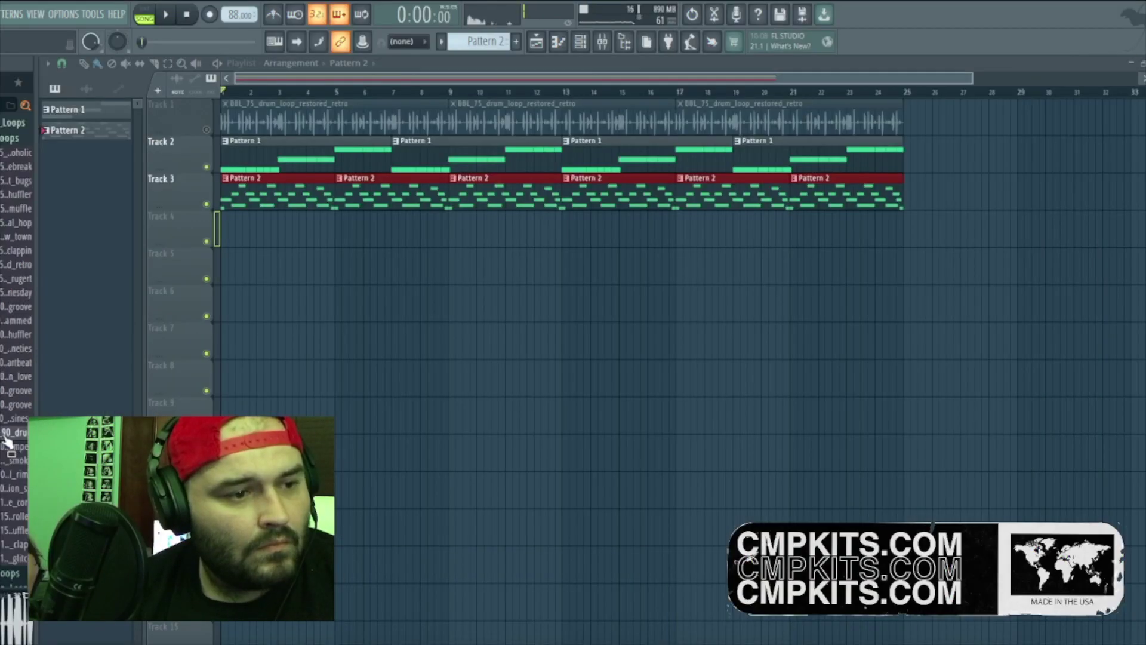
Step: Place BBL_90_drum_loop_proud_mister at the start of Track 4 and delete the three BBL_75_drum_loop_restored_retro clips on Track 1
left_click_drag(246, 236, 243, 232)
right_click(334, 118)
right_click(561, 117)
right_click(764, 118)
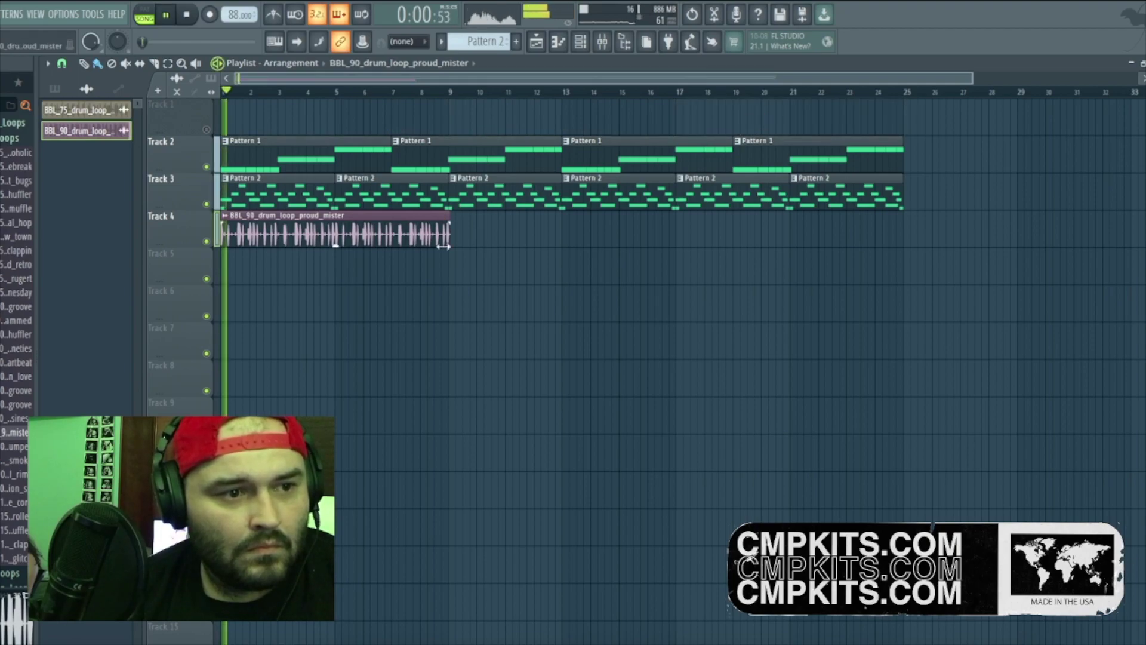
Step: Set the playlist's snap to none
left_click(62, 64)
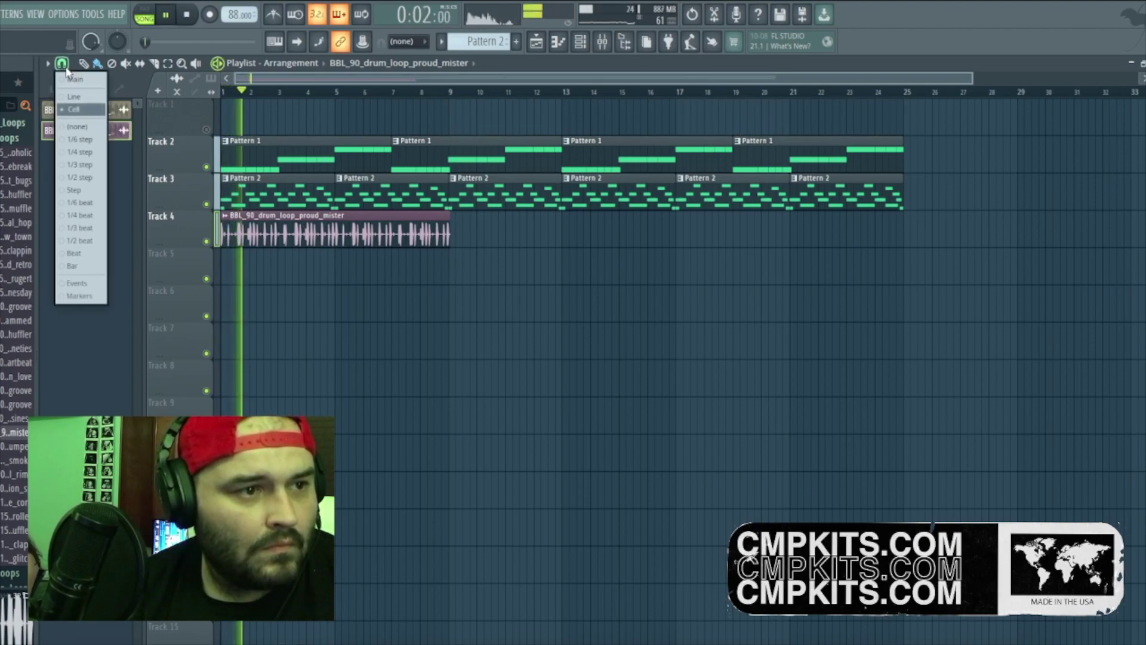
left_click(80, 125)
scroll(446, 98, "up", 8)
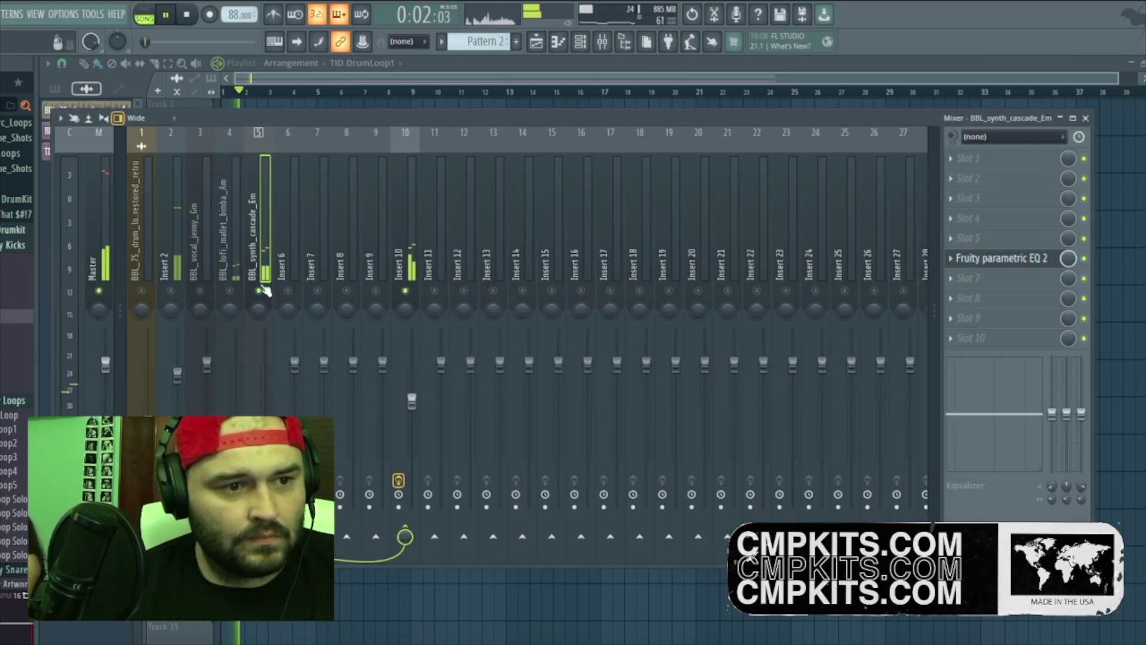
Step: Add a delay effect to slot 6 of the BBL_lofi_mallet_bimba_Am mixer track and lower its mix level
left_click(1002, 278)
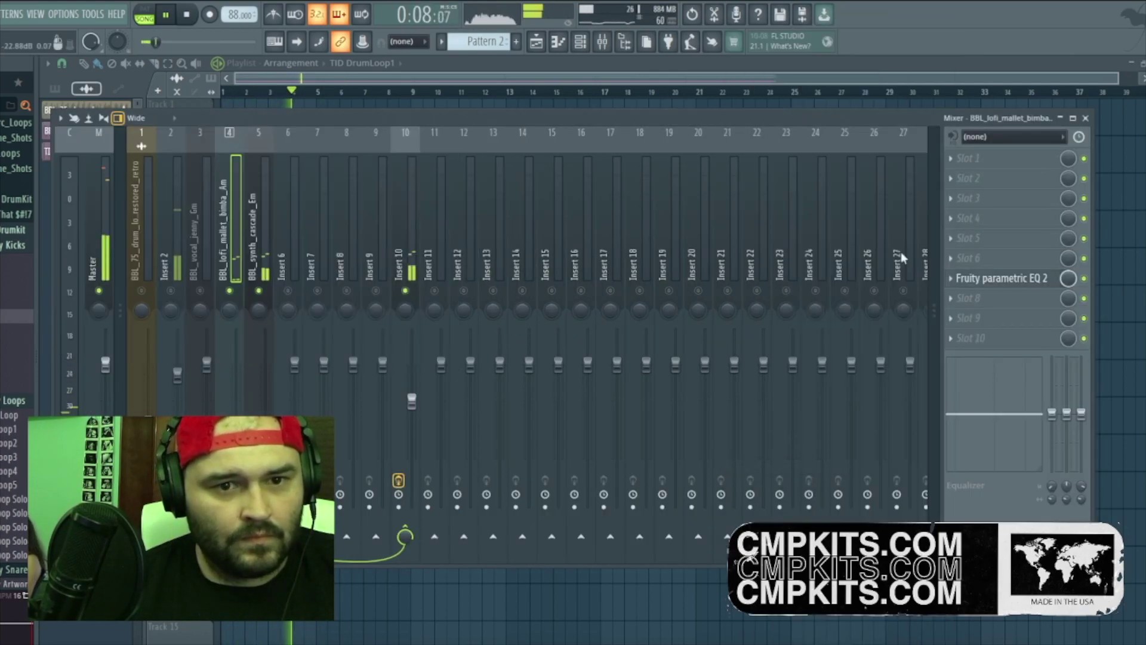
left_click(950, 258)
mouse_move(985, 277)
left_click(809, 154)
left_click_drag(1068, 258, 1067, 277)
Step: Unsolo the BBL_synth_cascade_Em mixer track and raise the Insert 10 fader
left_click(259, 238)
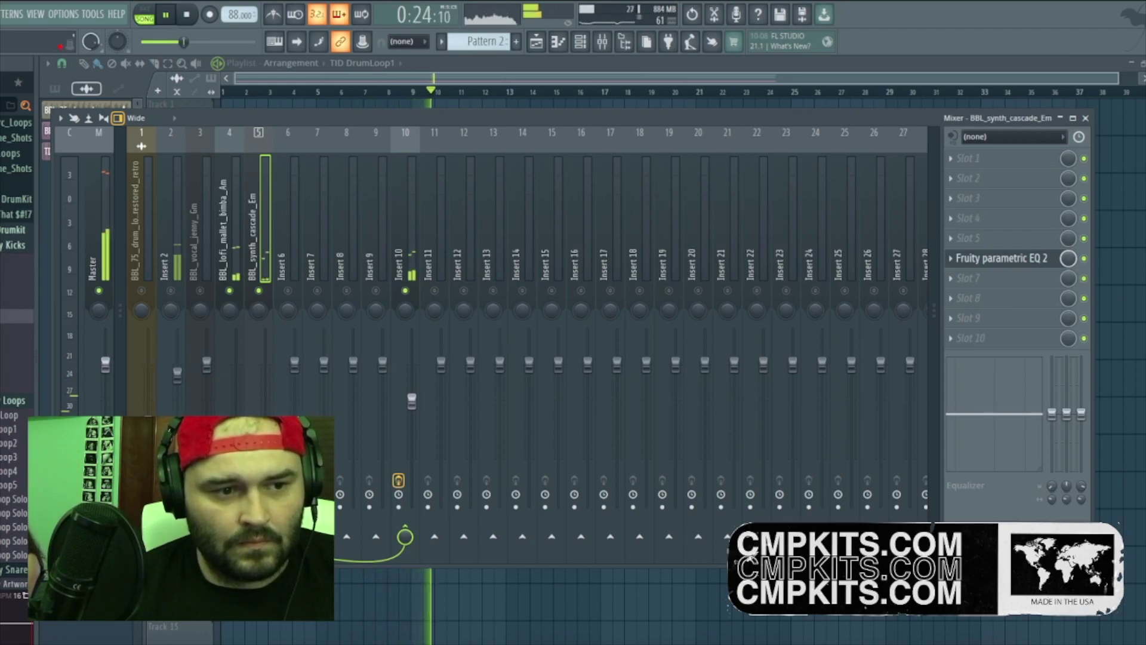
left_click(222, 361)
right_click(258, 290)
left_click_drag(411, 400, 412, 380)
Step: Add Gross Beat to slot 8 of Insert 10 and slope the end of its Empty time envelope slightly downward
left_click(950, 298)
mouse_move(982, 317)
left_click(884, 111)
key("space")
right_click(680, 227)
left_click_drag(680, 225, 675, 233)
key("space")
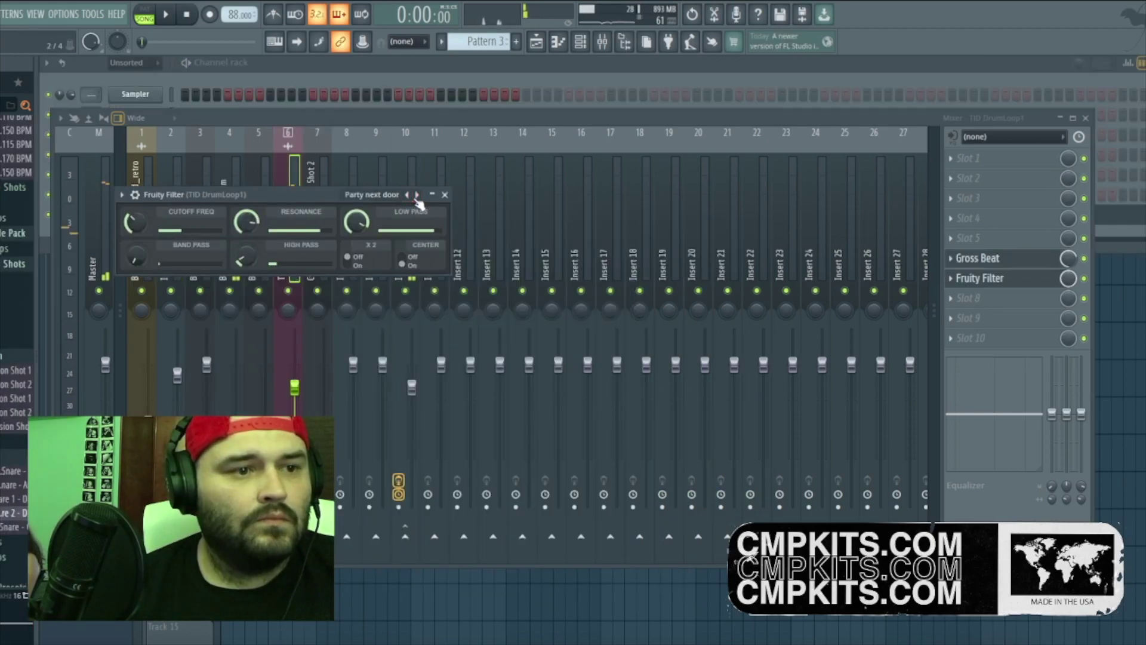
key("space")
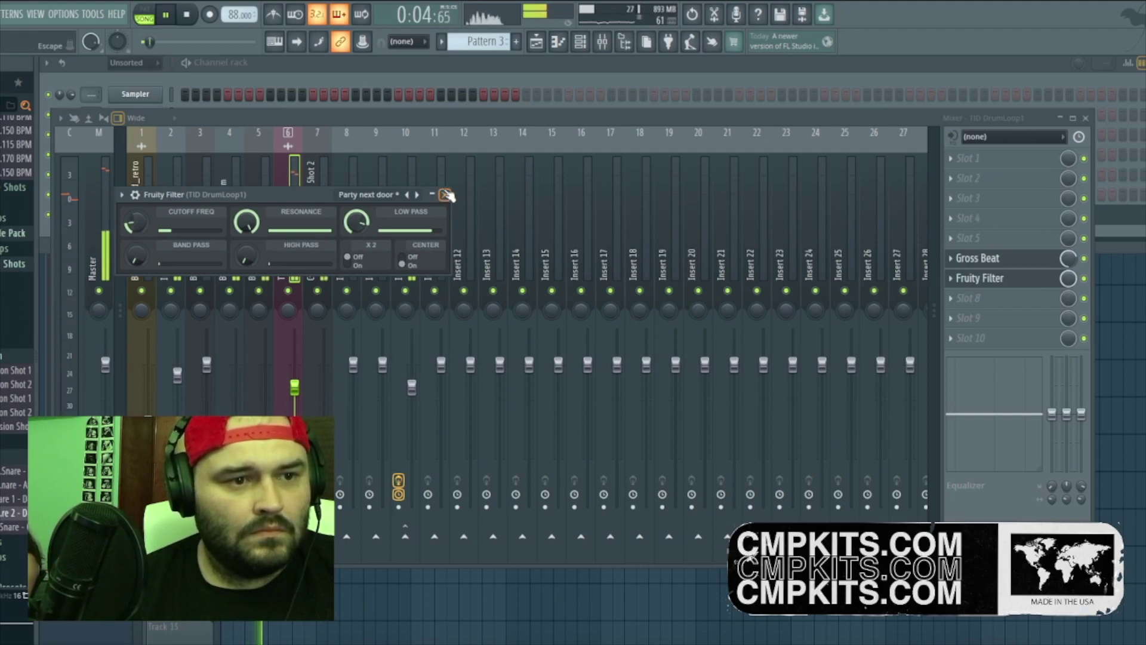
Step: Raise the fader of the Cymatics Posty percussion shot on Insert 7
left_click(365, 380)
left_click_drag(323, 437, 323, 416)
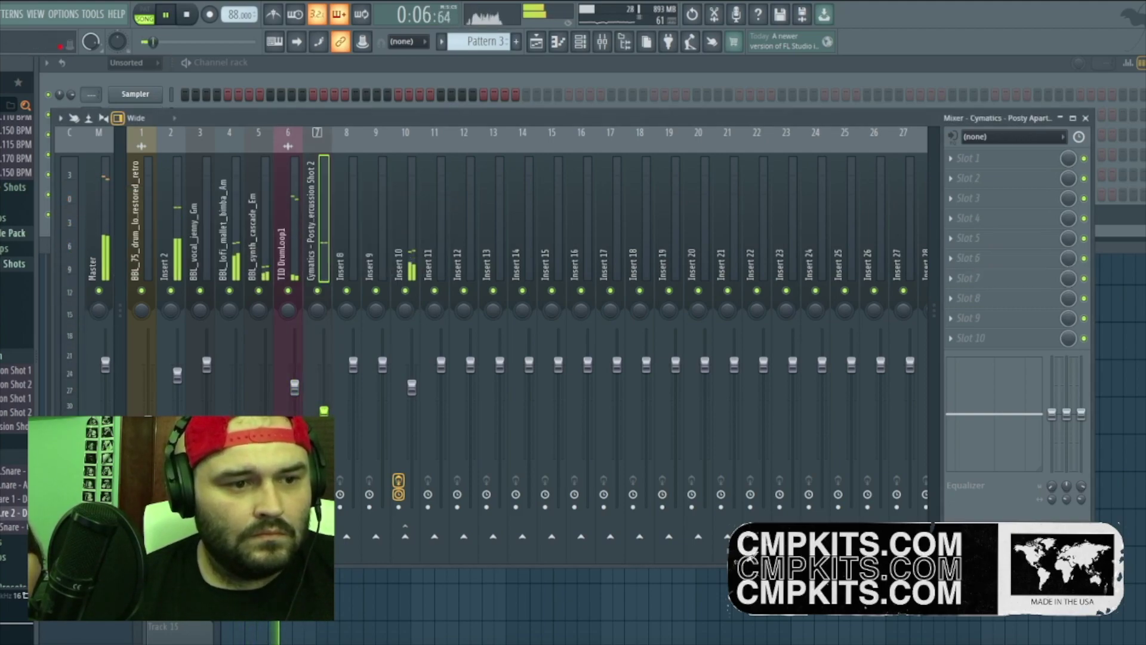
Step: Repeat Pattern 3 along Track 4 of the playlist up to bar 25
left_click(514, 60)
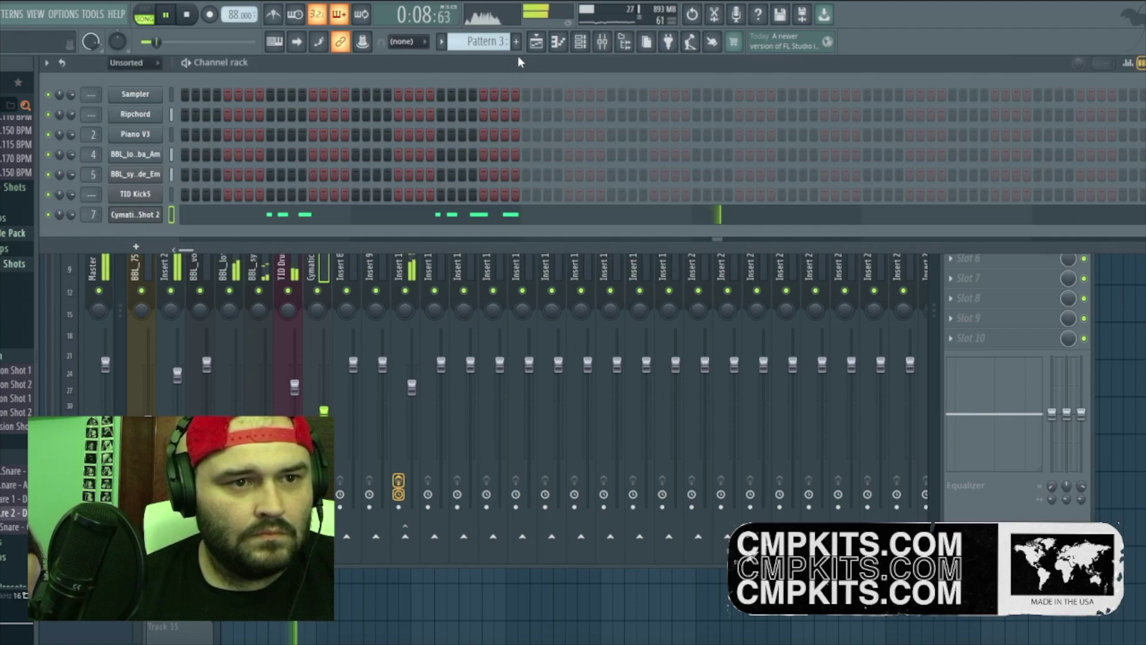
left_click(536, 42)
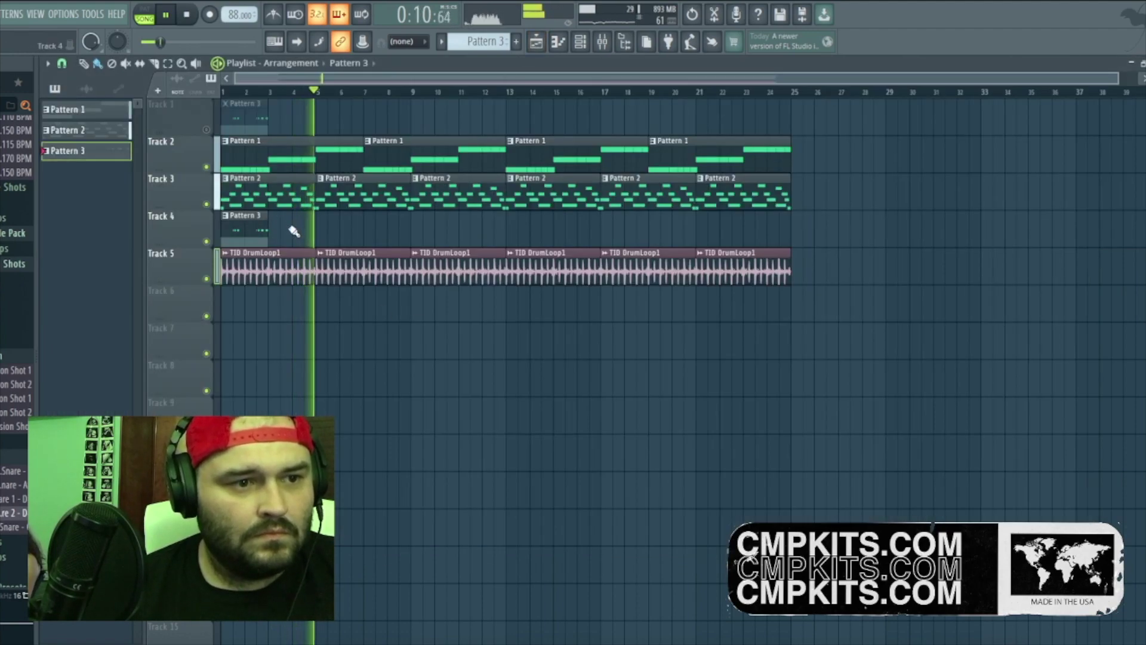
mouse_move(279, 235)
left_mouse_down()
mouse_move(572, 231)
mouse_move(756, 206)
left_mouse_up()
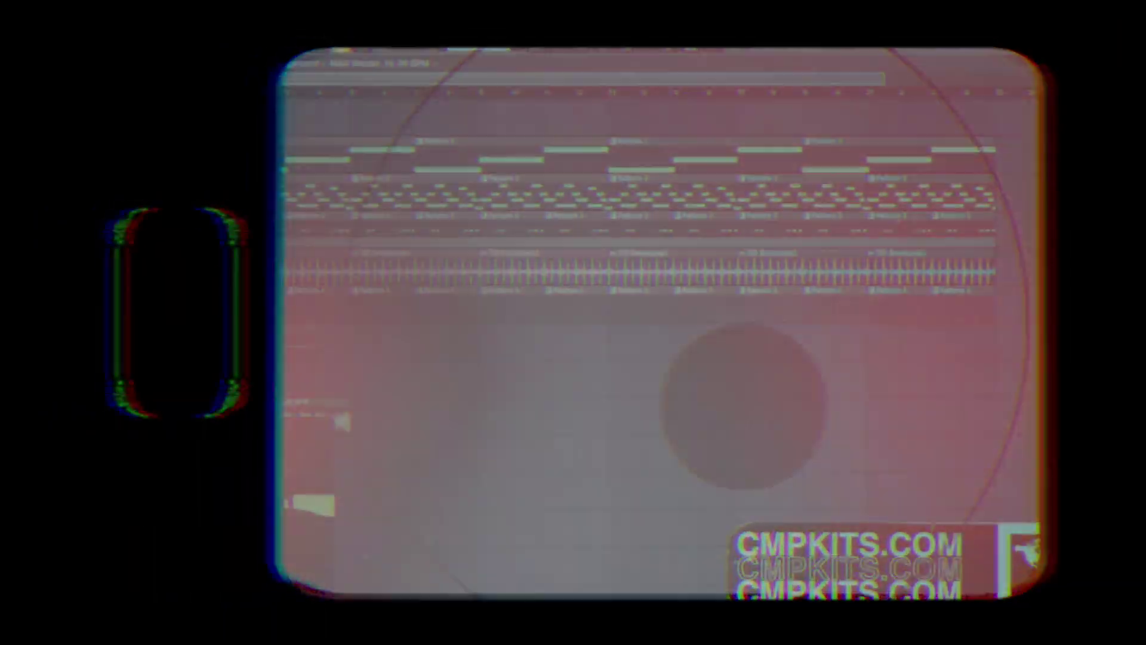
Step: Repeat the M&K Breaks_16_88 BPM loop along Track 9 up to bar 25 and route it to mixer insert 11
left_click_drag(342, 421, 908, 422)
double_click(905, 420)
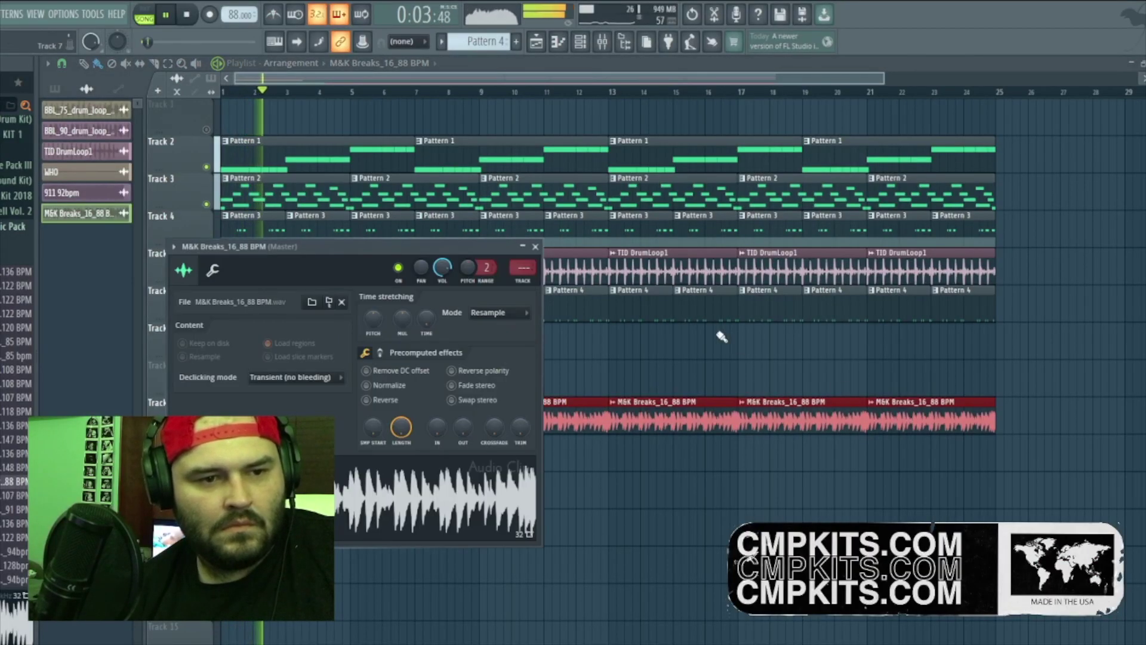
left_click(529, 279)
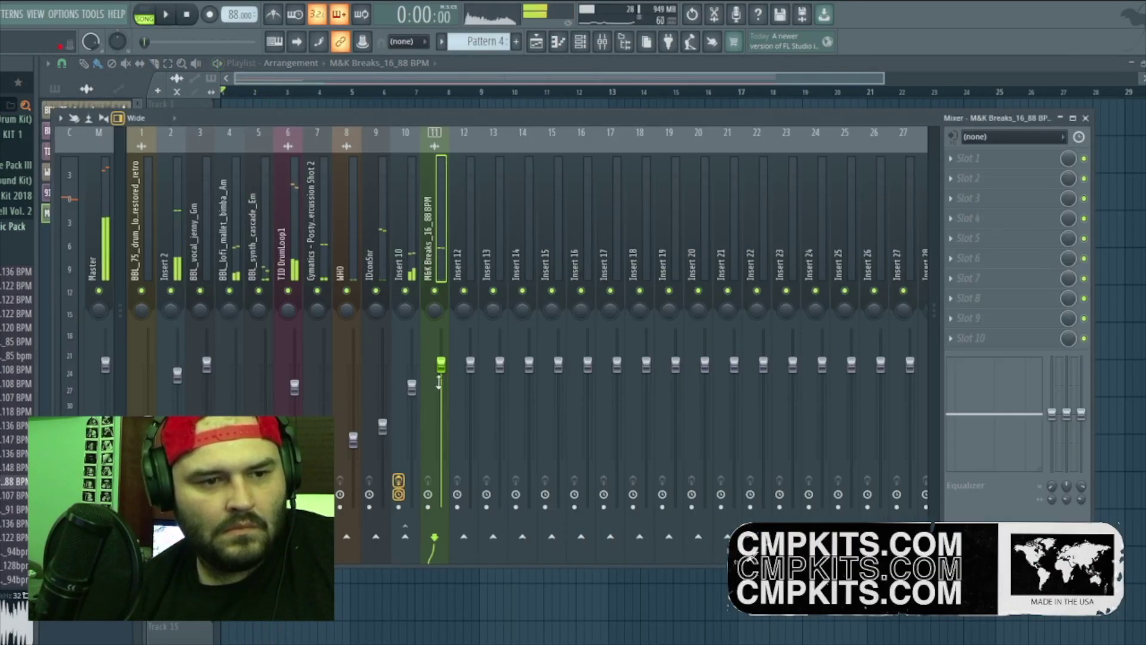
Step: Balance levels during playback: lower the M&K Breaks_16_88 BPM fader on Insert 11 and raise the faders of Insert 2 and Insert 10
key("space")
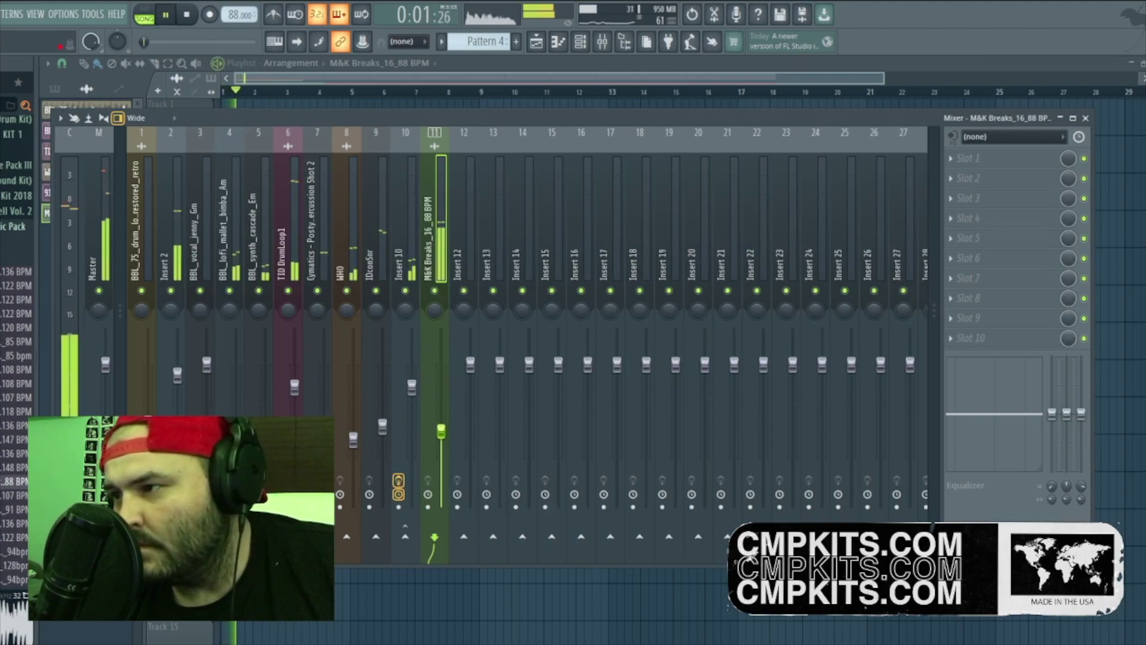
left_click_drag(441, 439, 441, 427)
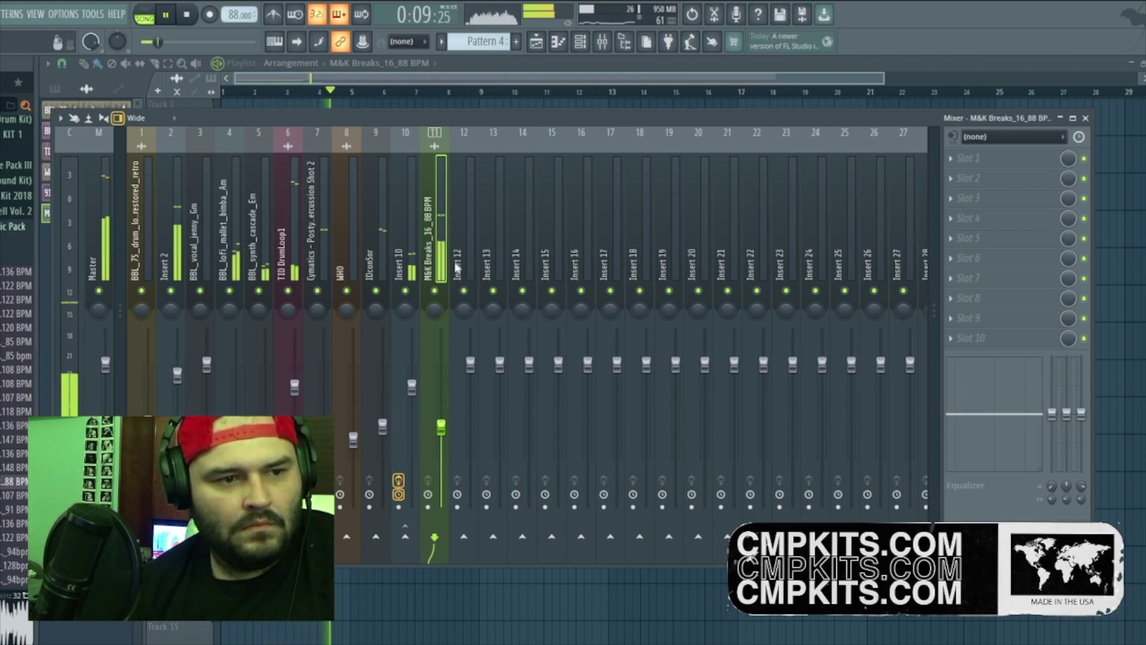
left_click_drag(176, 385, 177, 376)
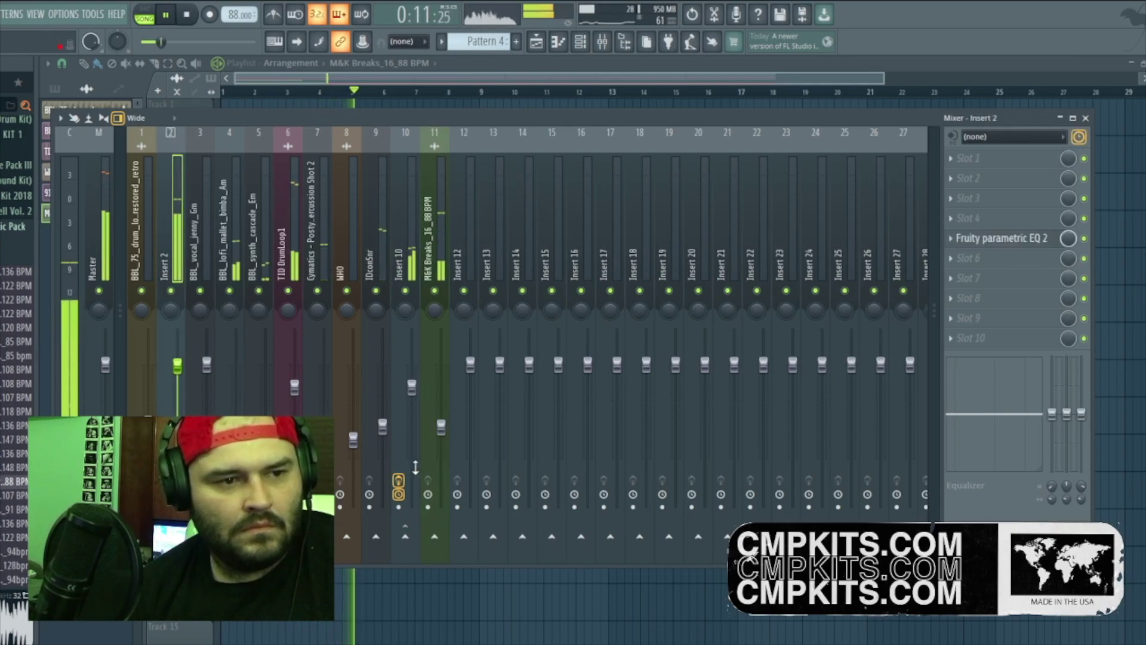
left_click(411, 385)
left_click_drag(411, 385, 411, 370)
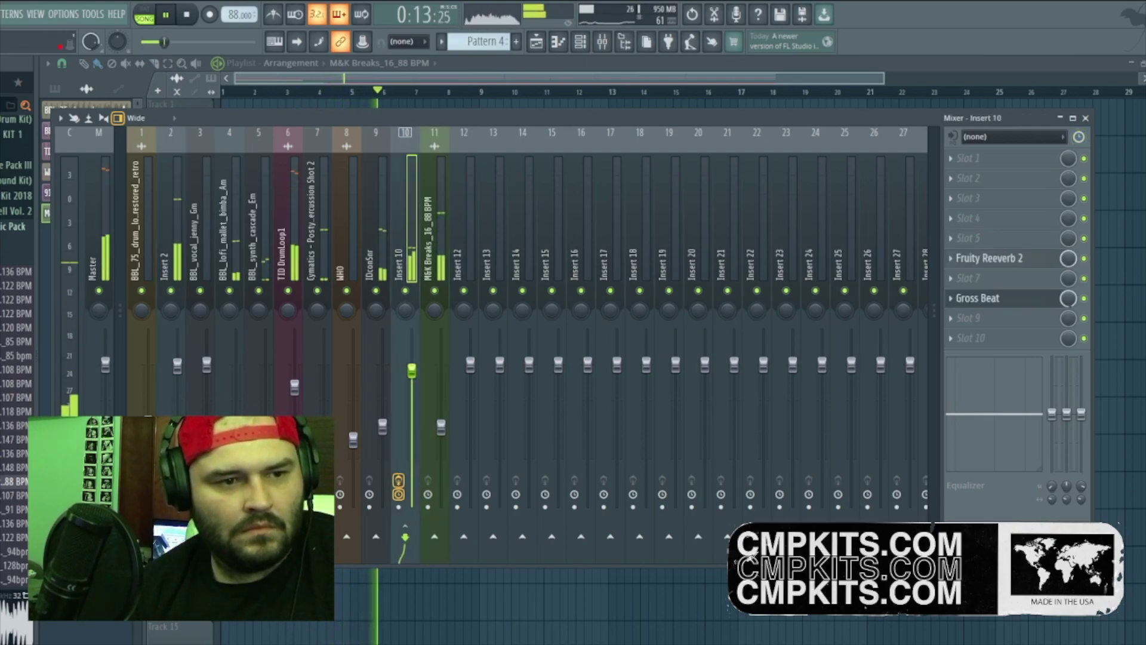
left_click_drag(440, 428, 440, 434)
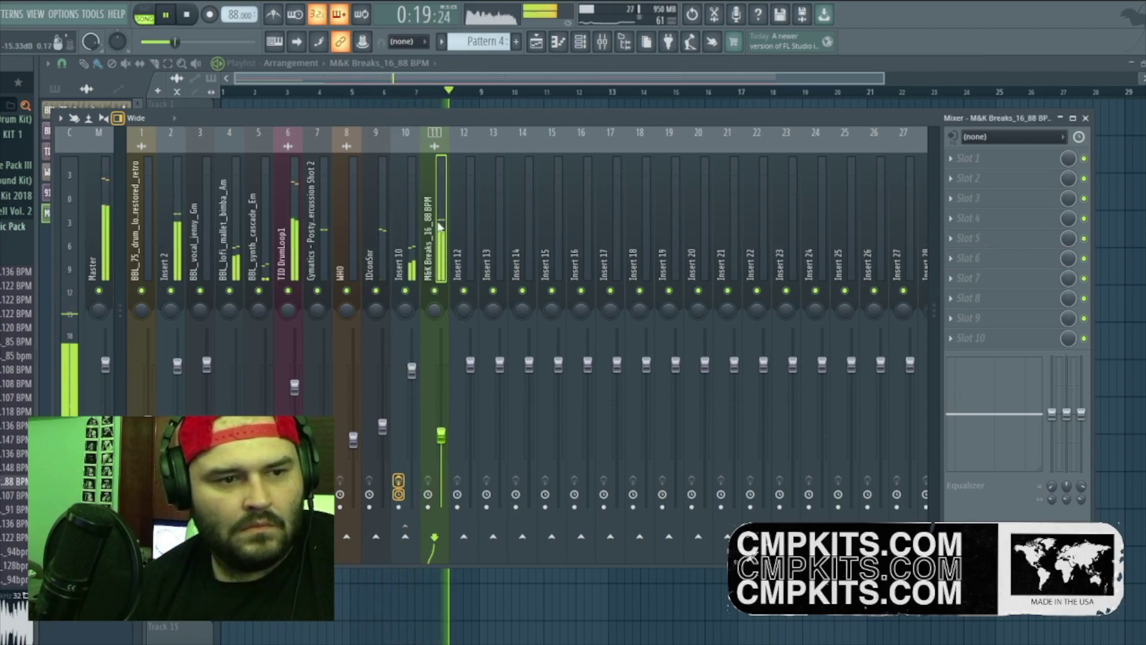
Step: Show all channels in the channel rack and route the KIKC2 kick to mixer insert 12
left_click(586, 47)
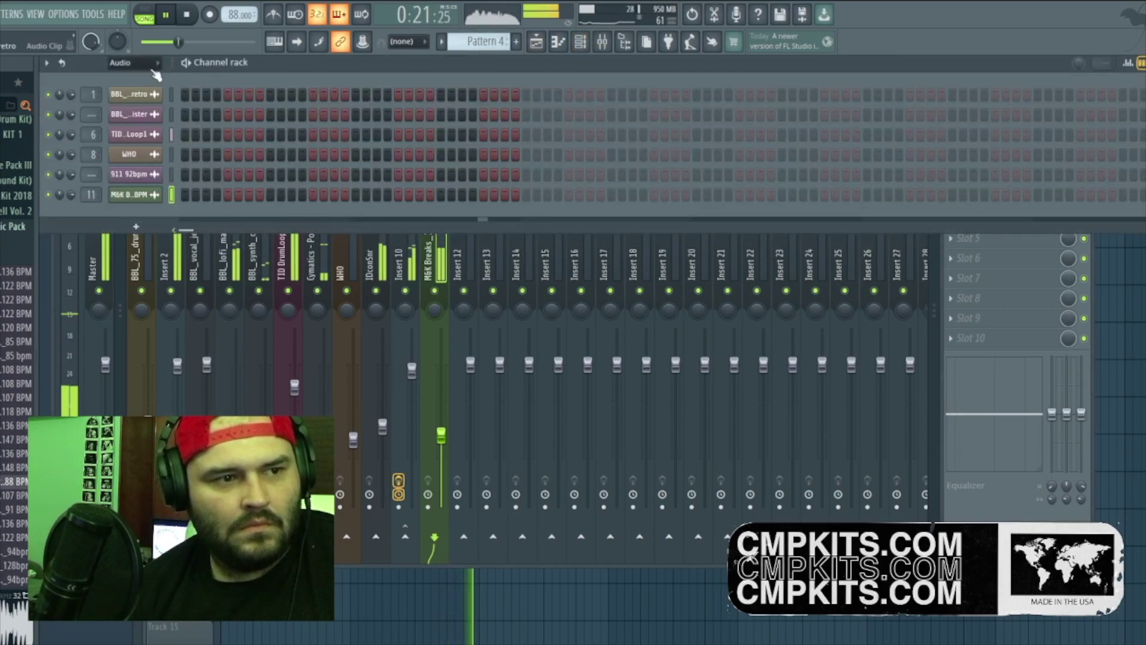
left_click(136, 63)
left_click(149, 86)
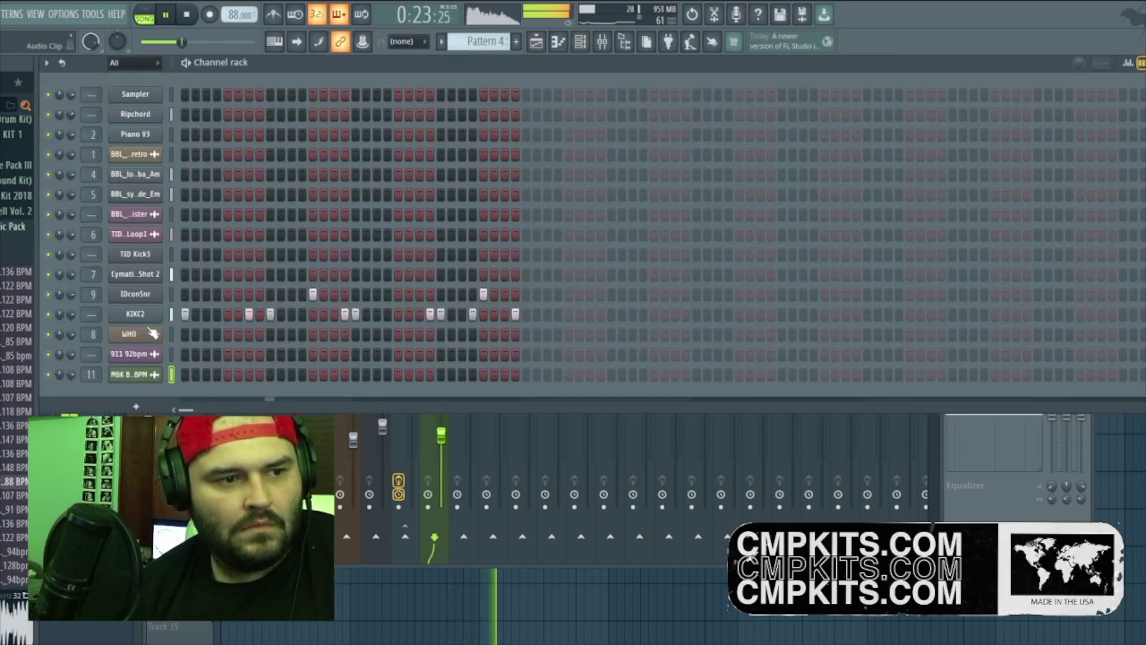
left_click(143, 314)
key("ctrl+l")
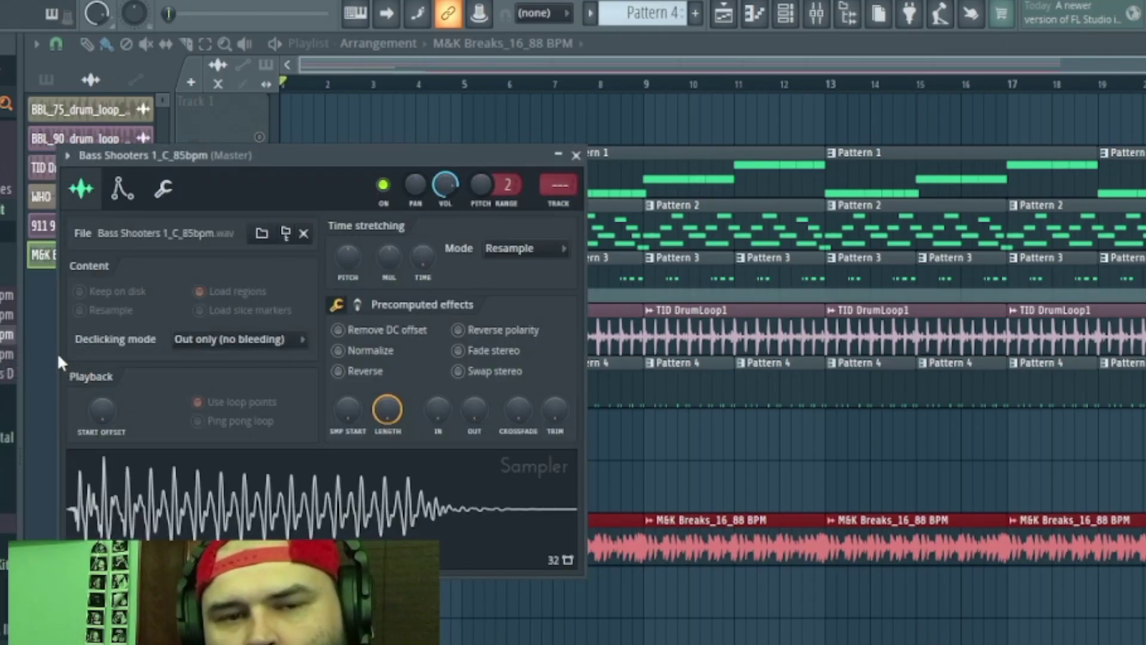
Step: Check the envelope and miscellaneous settings of the Bass Shooters 1_C_85bpm channel and route it to mixer insert 14
left_click(141, 199)
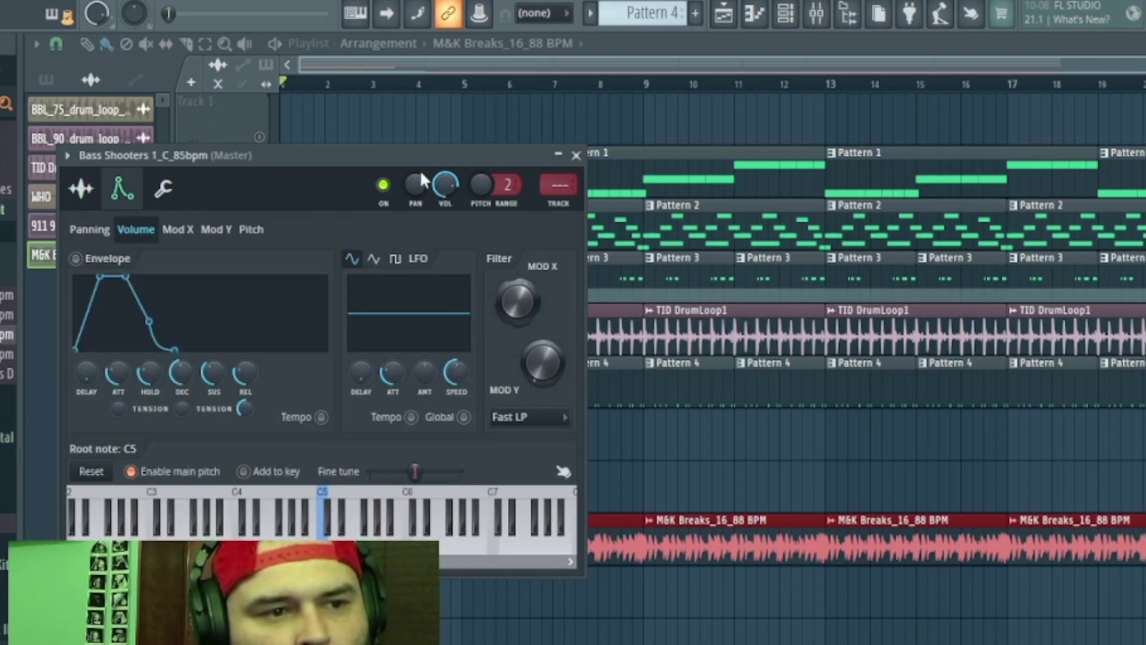
left_click(164, 190)
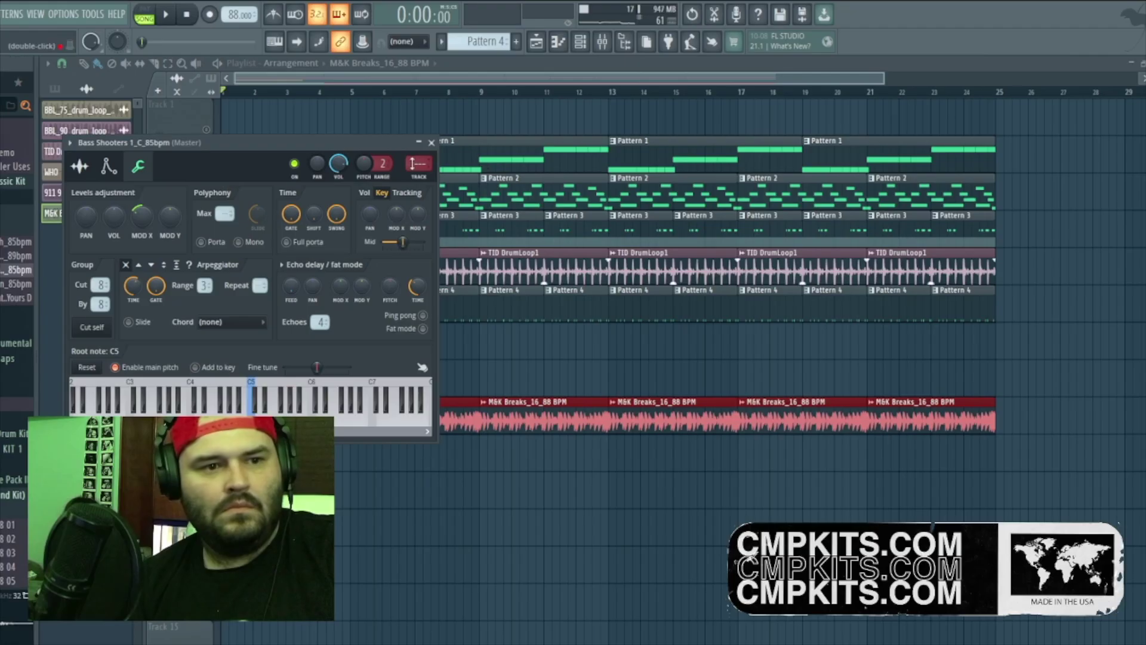
left_click(420, 178)
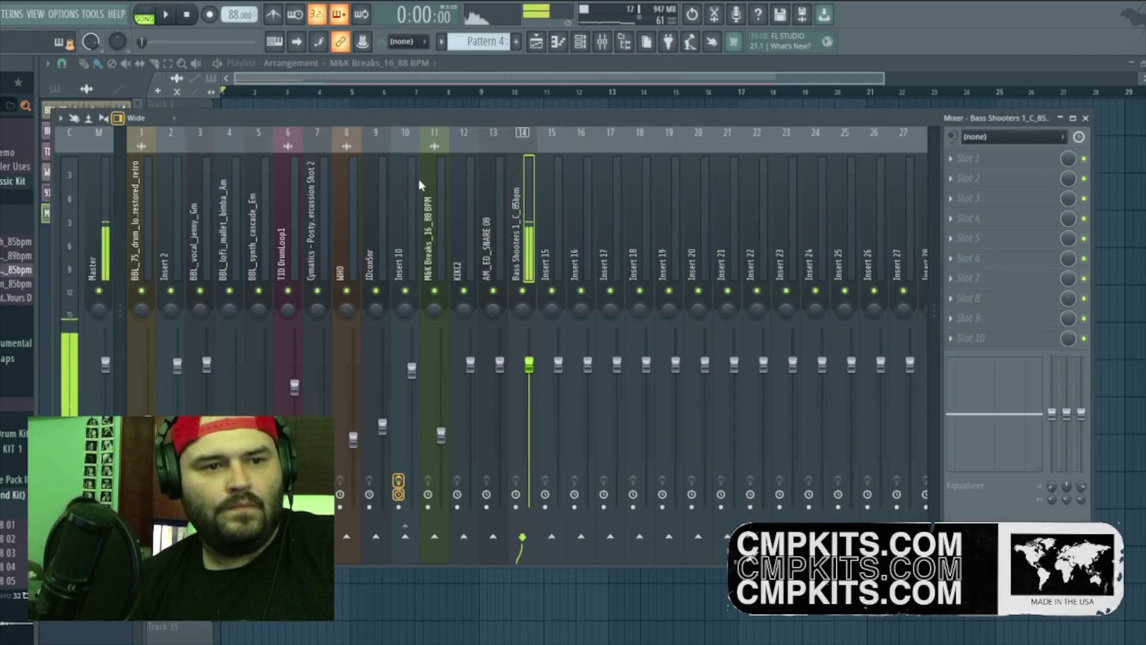
Step: Add the Vox My Brother 86bpm sample to the channel rack, route it to mixer insert 15 and lower its fader
left_click(579, 42)
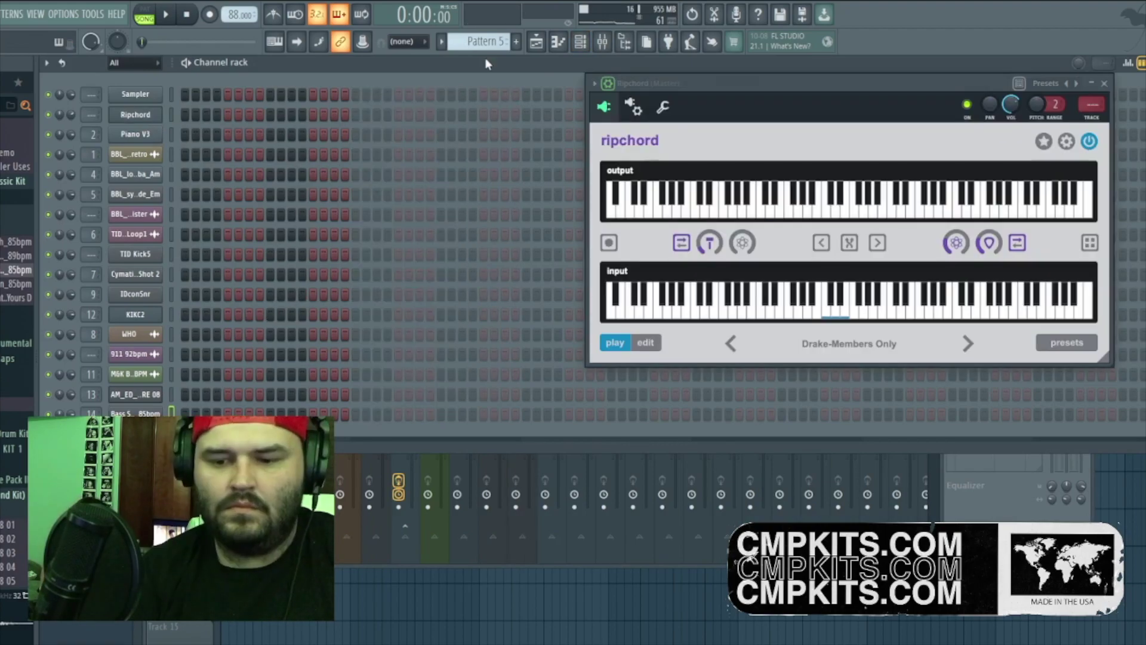
key("space")
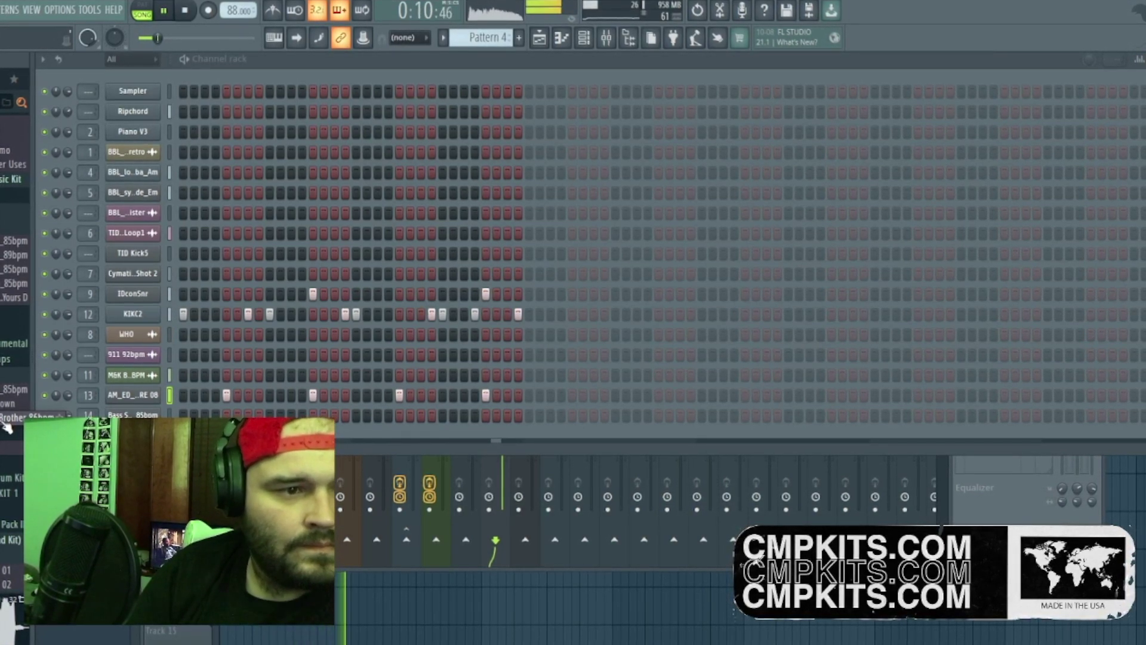
left_click_drag(5, 424, 131, 431)
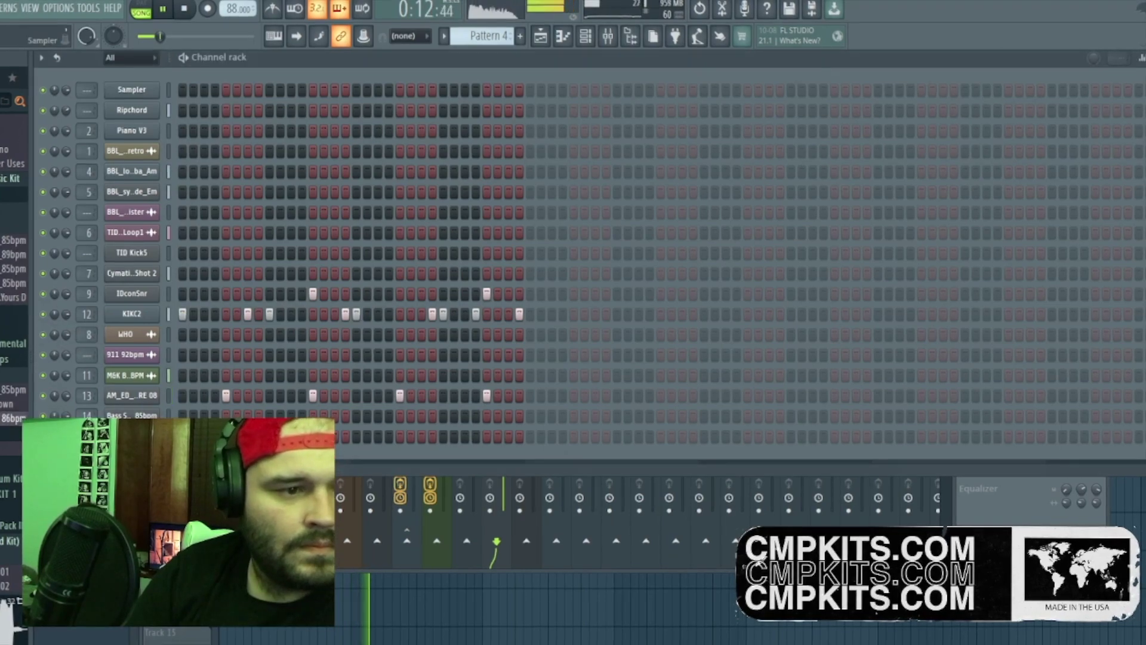
left_click(131, 436)
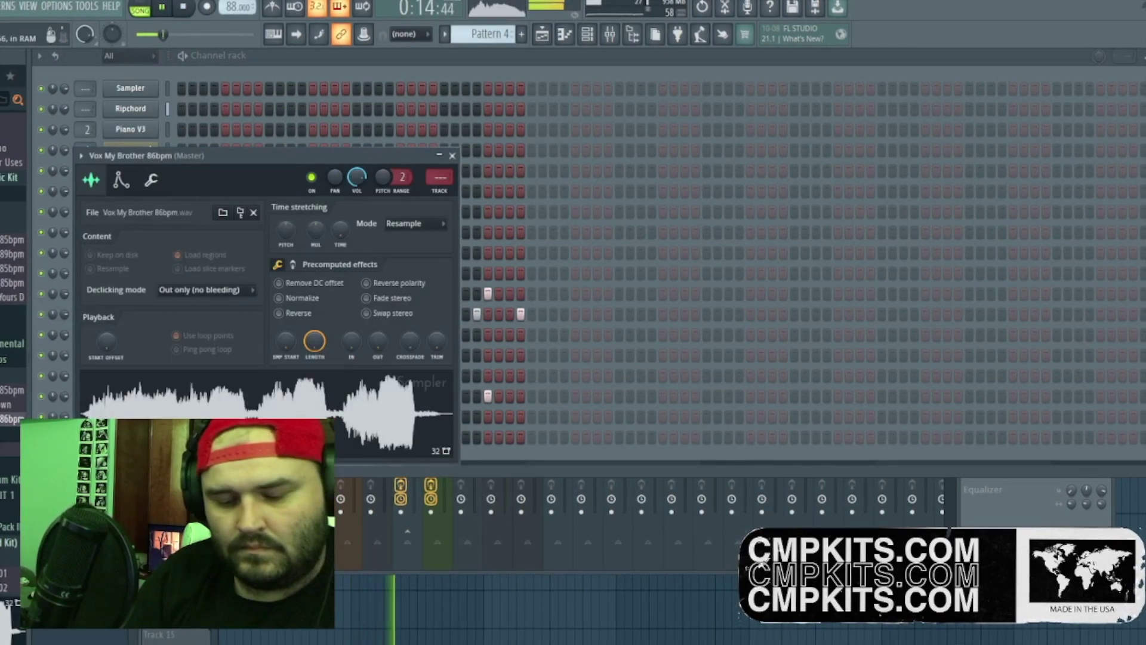
key("ctrl+l")
left_click_drag(566, 365, 569, 430)
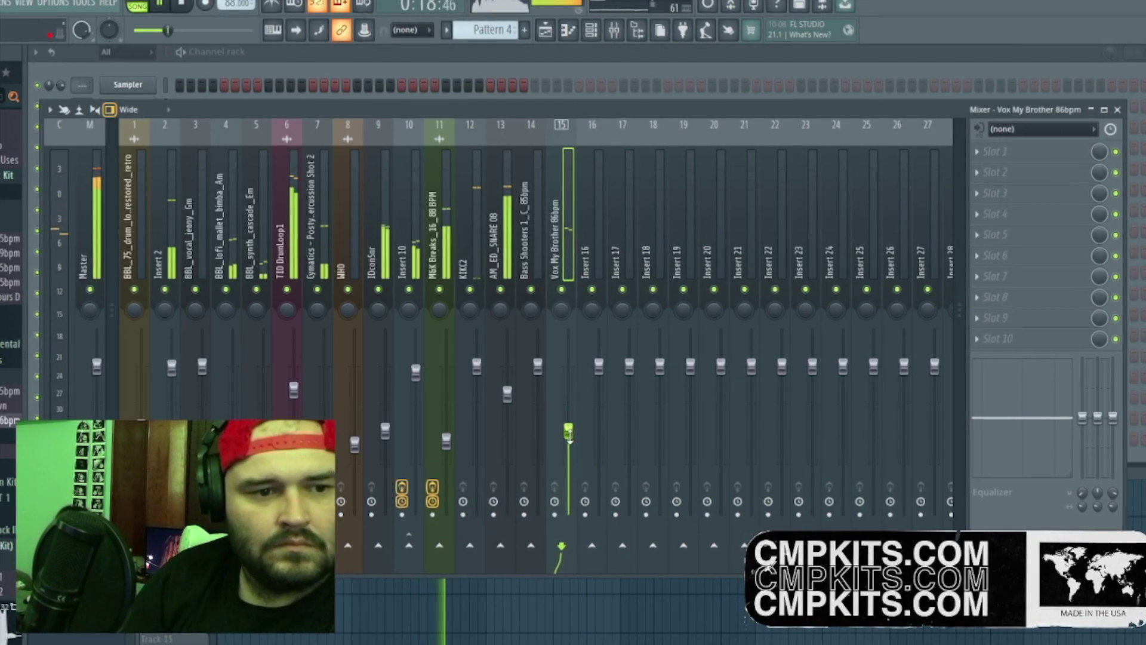
Step: Add Fruity Parametric EQ 2 to slot 5 of the Vox My Brother 86bpm insert with the Radio preset
left_click(587, 51)
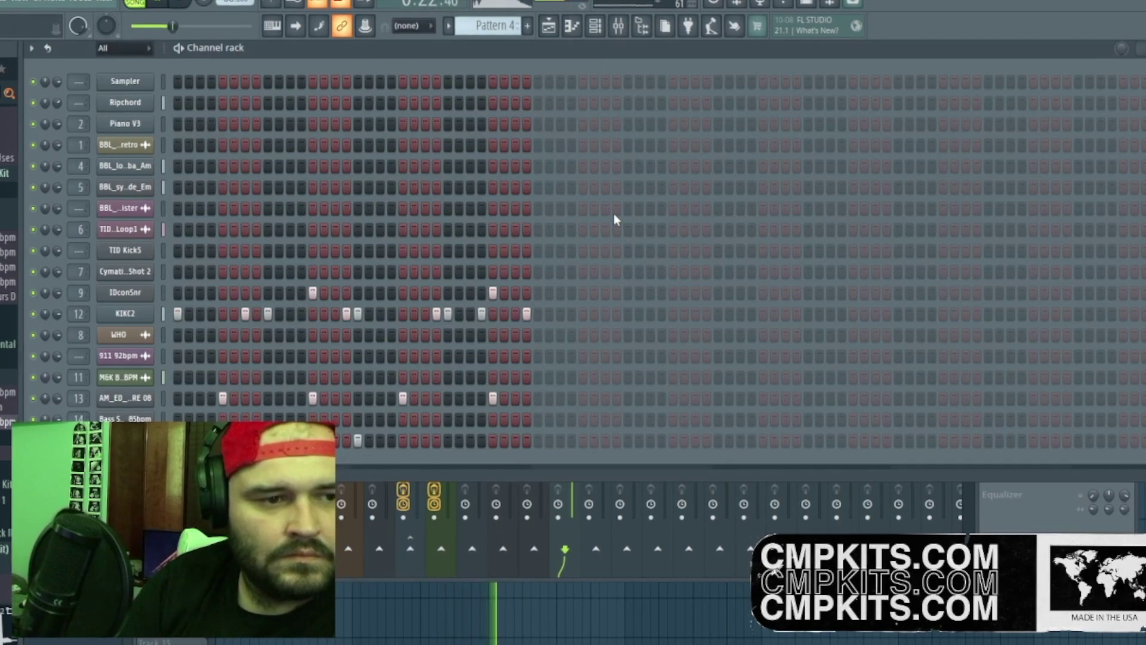
left_click(1046, 515)
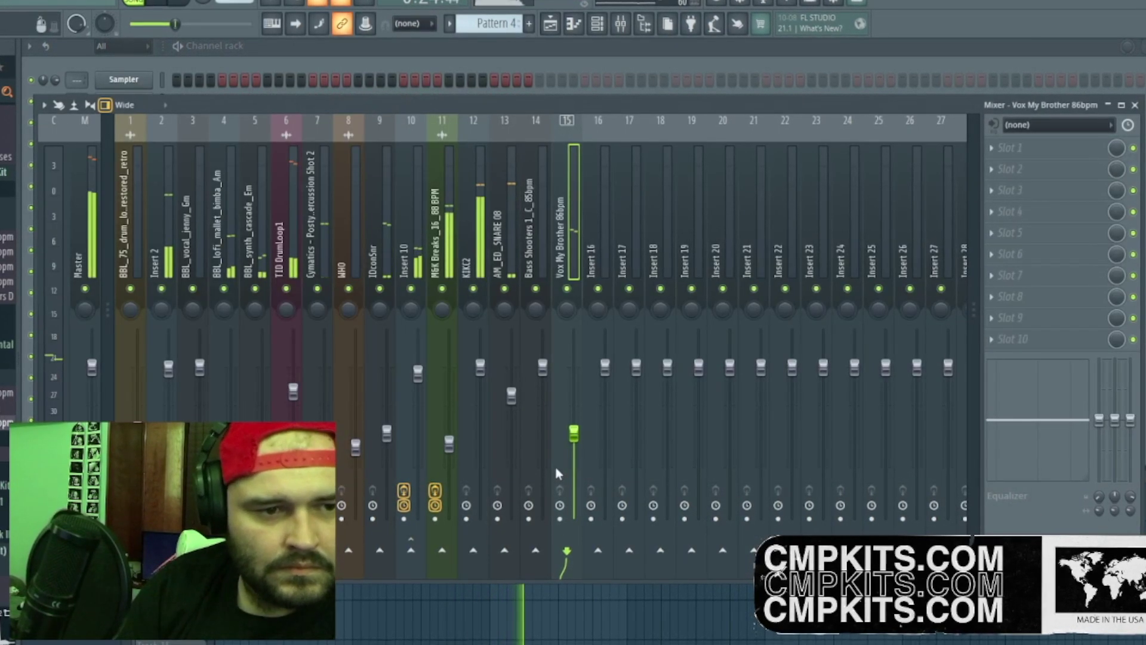
left_click(1050, 233)
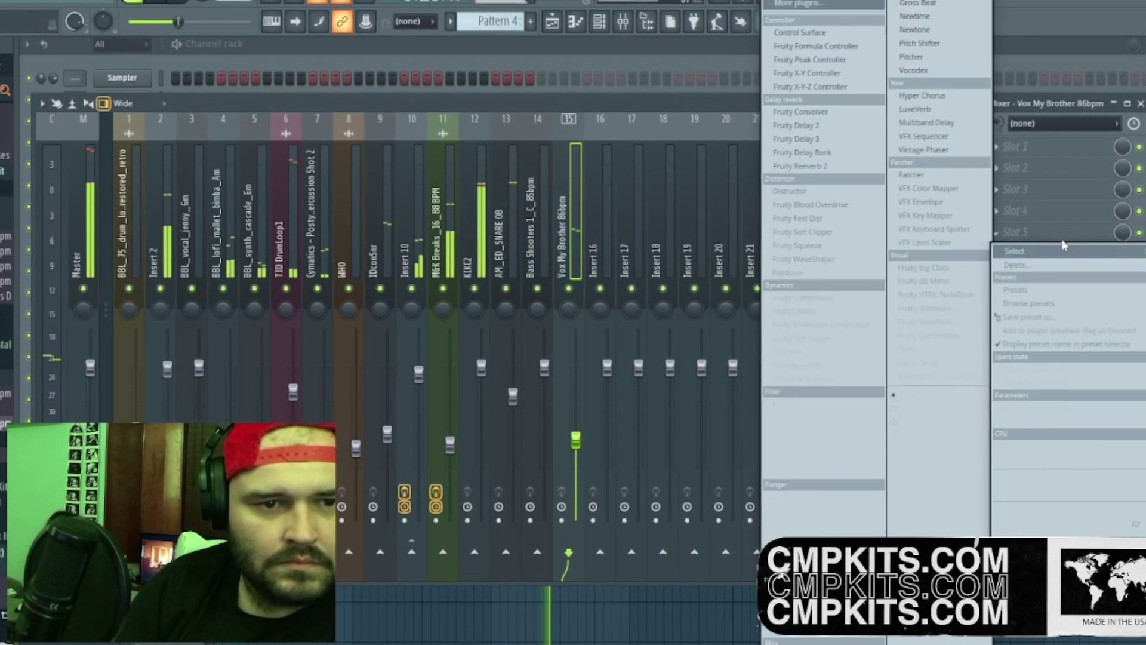
left_click(852, 472)
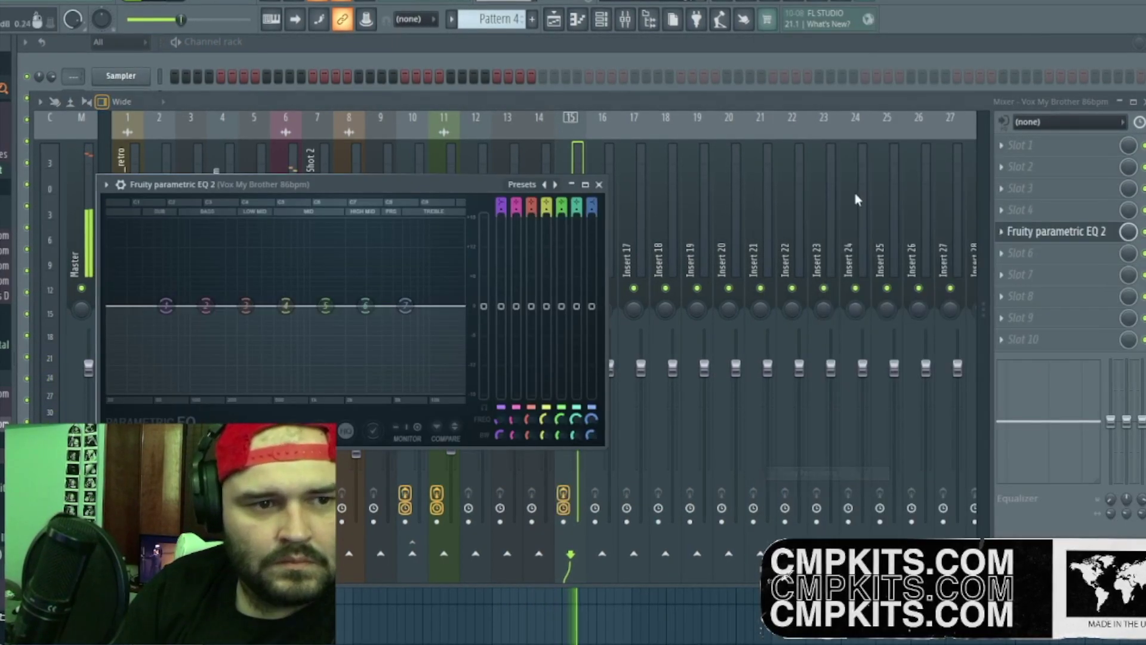
left_click(556, 184)
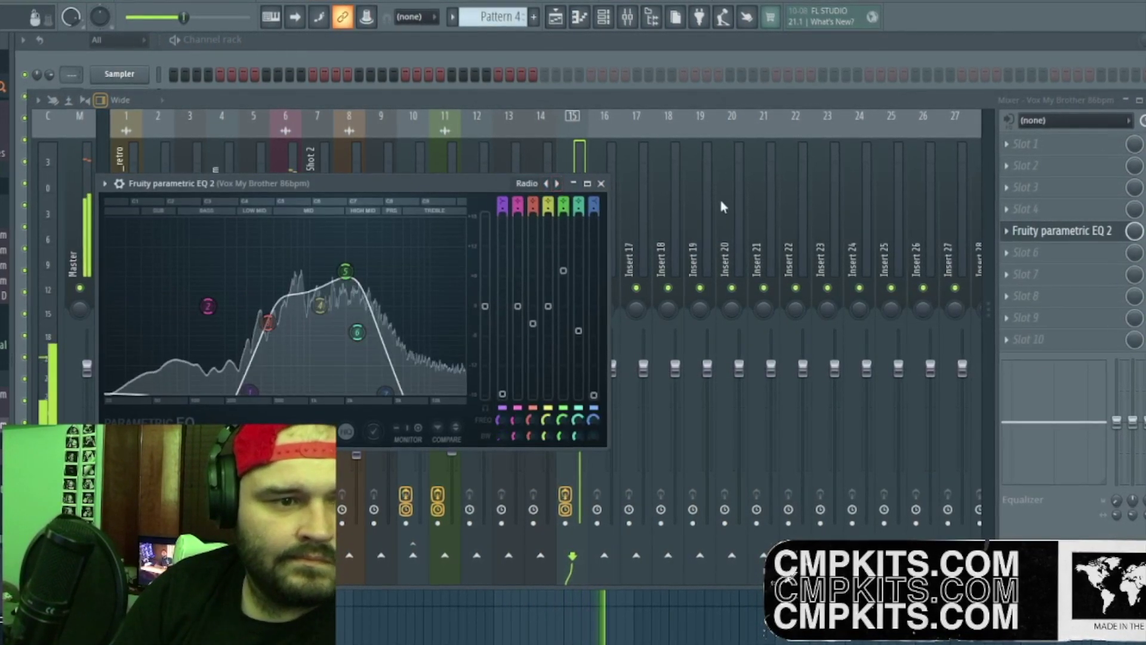
key("Escape")
left_click(601, 183)
Step: Add Fruity Delay 3 to slot 4 of the Vox My Brother 86bpm insert and lower that insert's fader slightly
left_click(1036, 208)
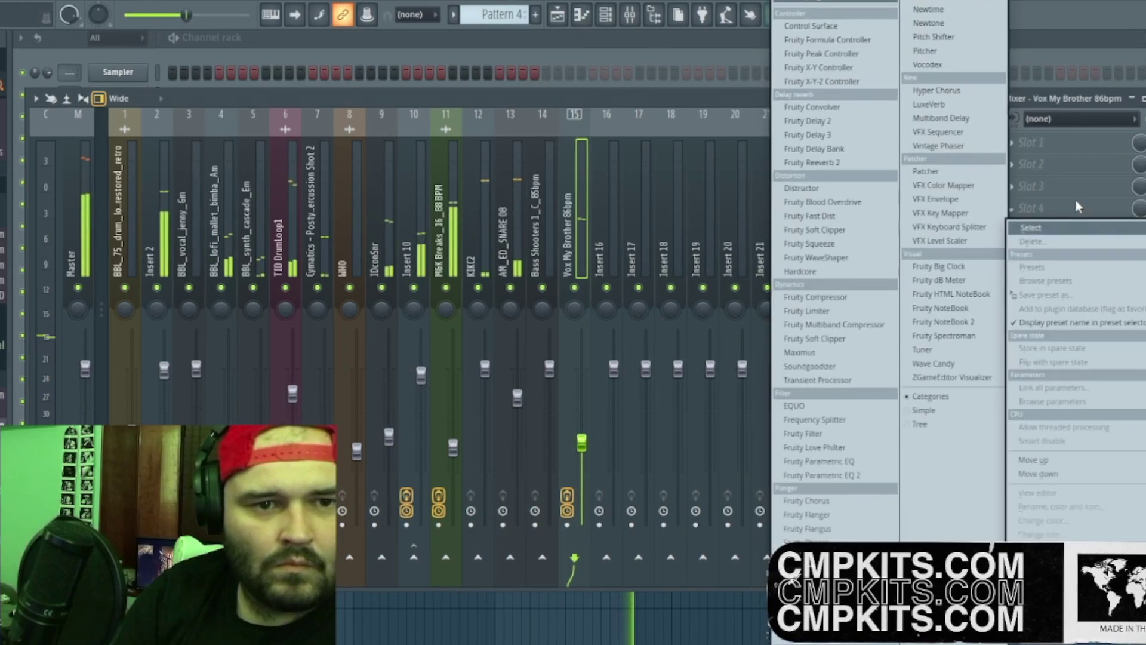
left_click(867, 136)
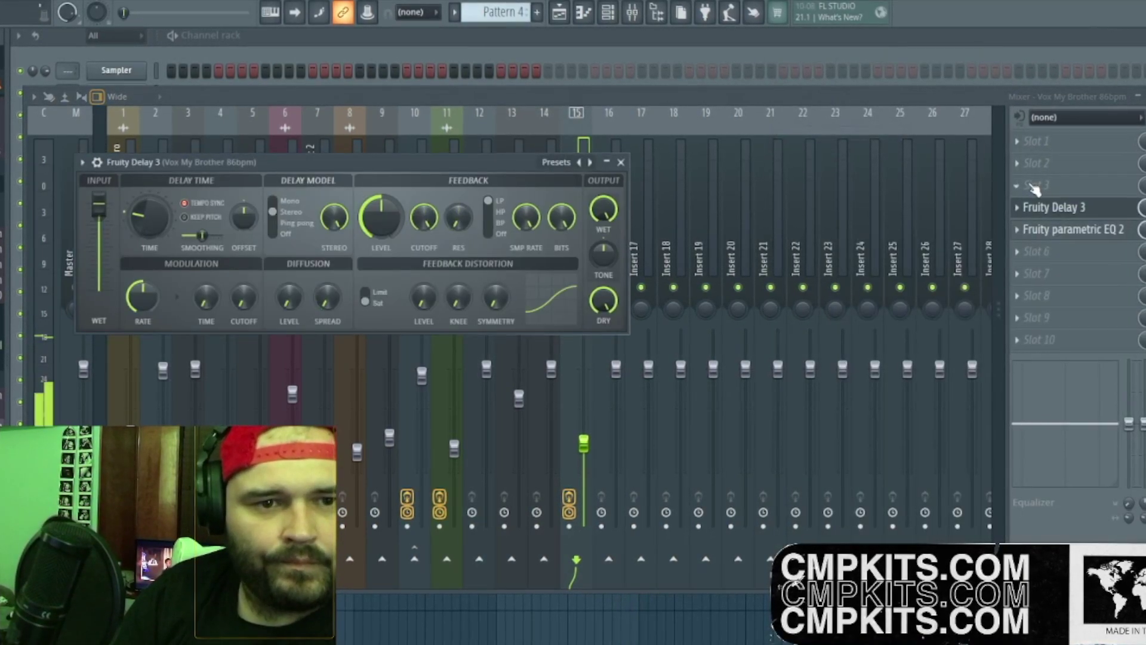
key("Escape")
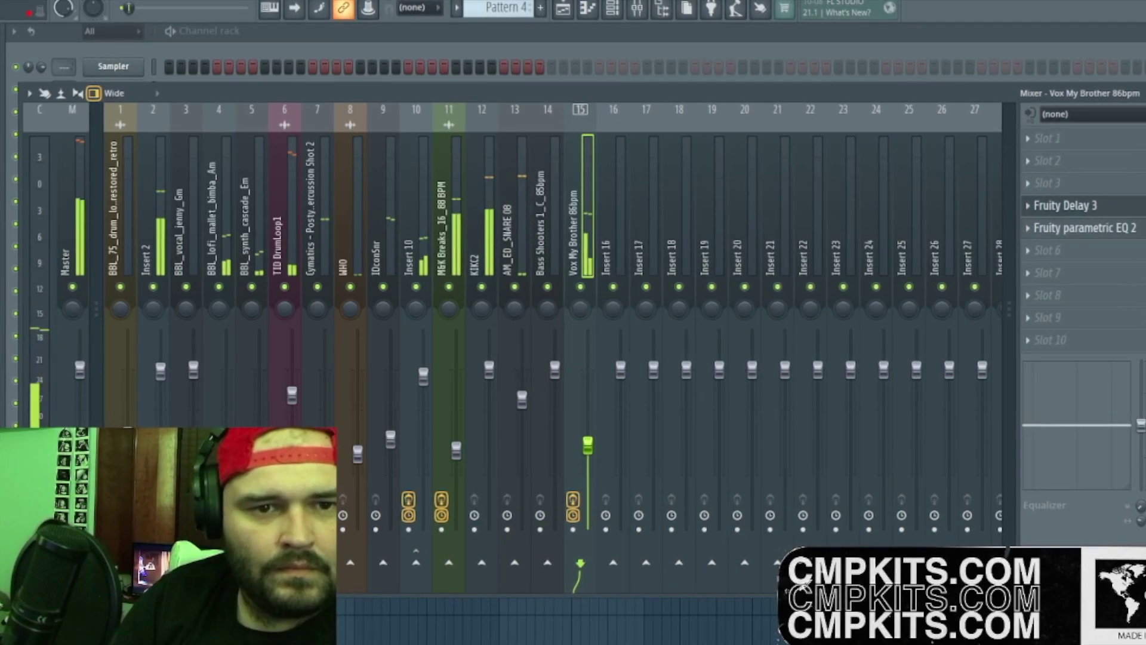
left_click_drag(588, 445, 588, 457)
left_click(567, 9)
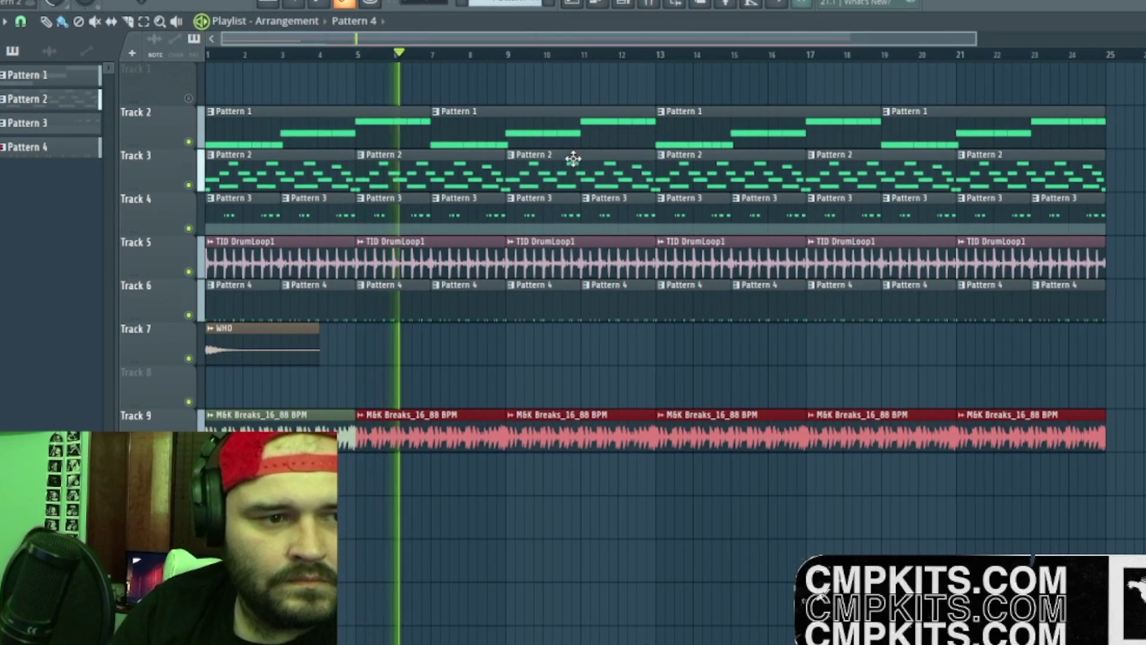
left_click(651, 5)
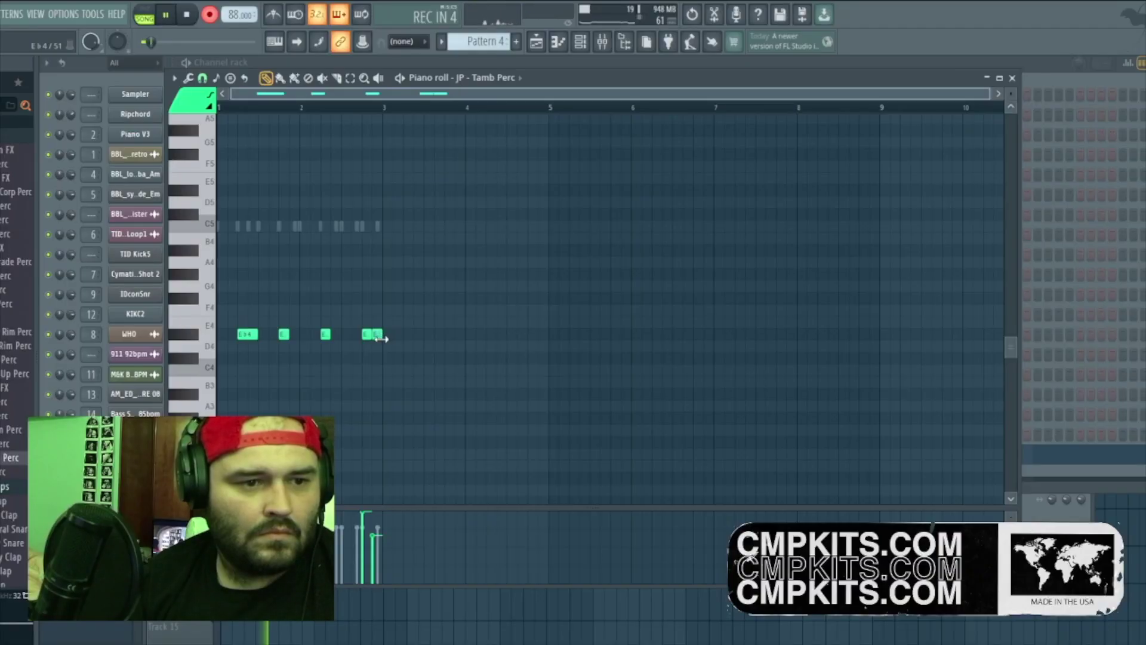
Step: Play back the JP - Tamb Perc part, adjust its fader on Insert 16 and send it to Insert 15
key("space")
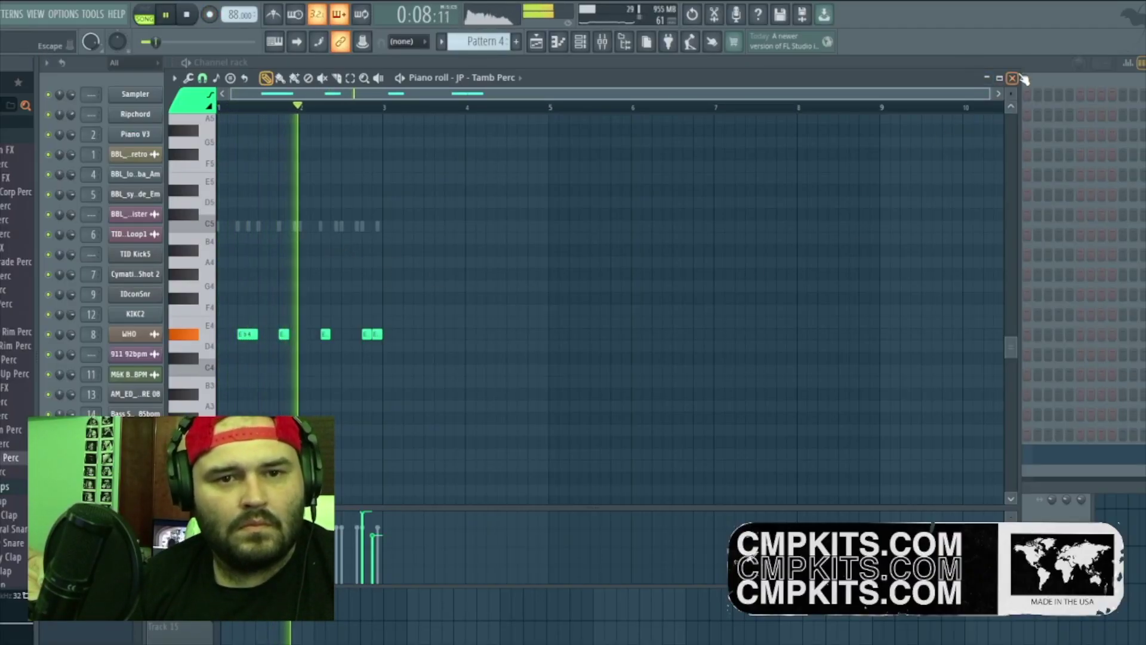
left_click(1012, 78)
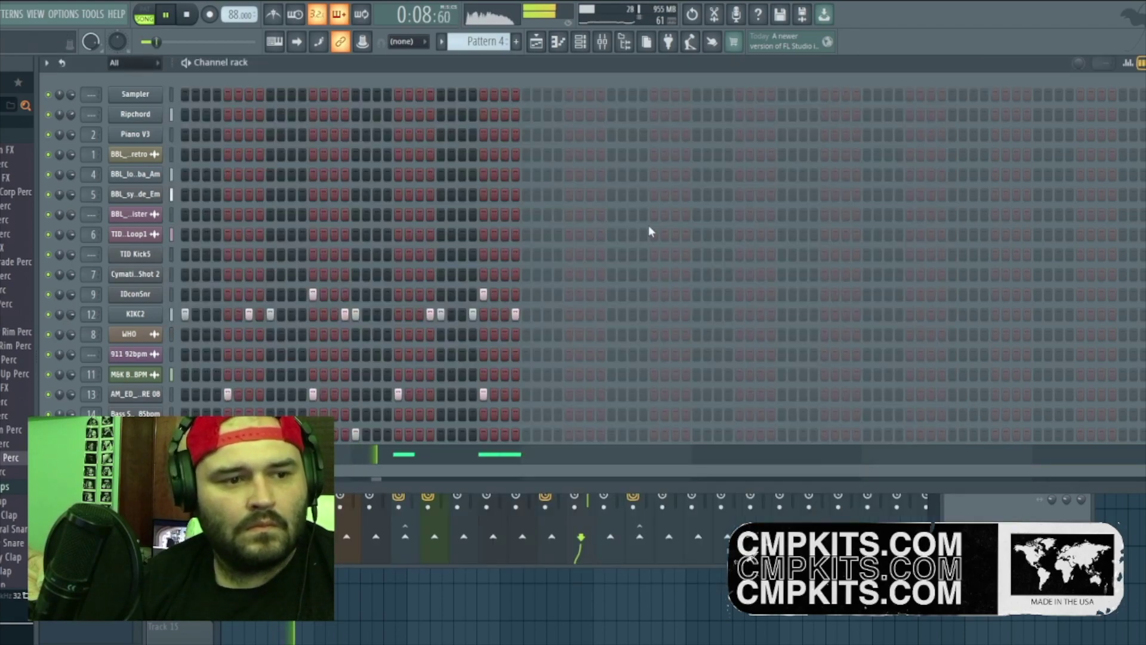
left_click(603, 41)
left_click_drag(588, 436, 587, 430)
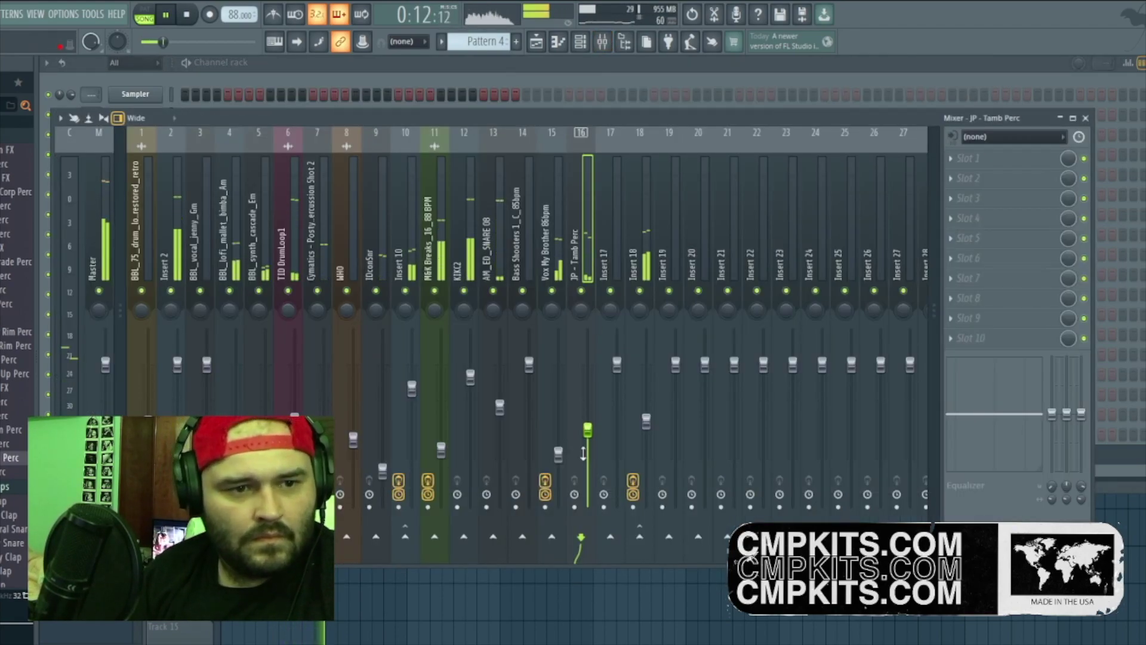
left_click(552, 537)
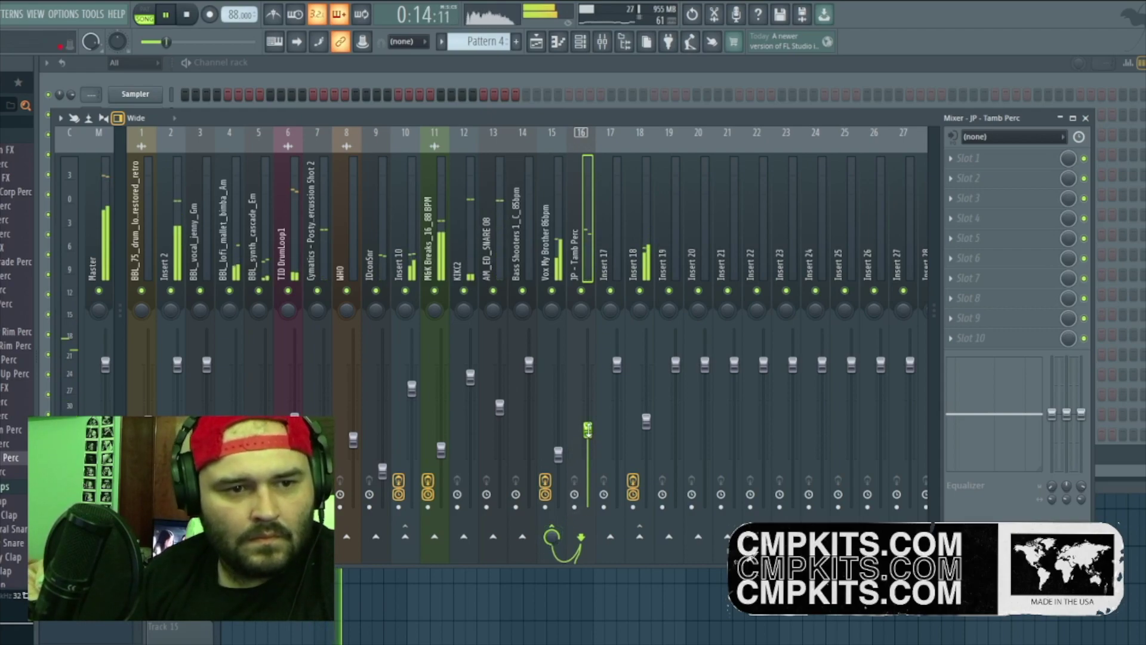
scroll(588, 430, "up", 1)
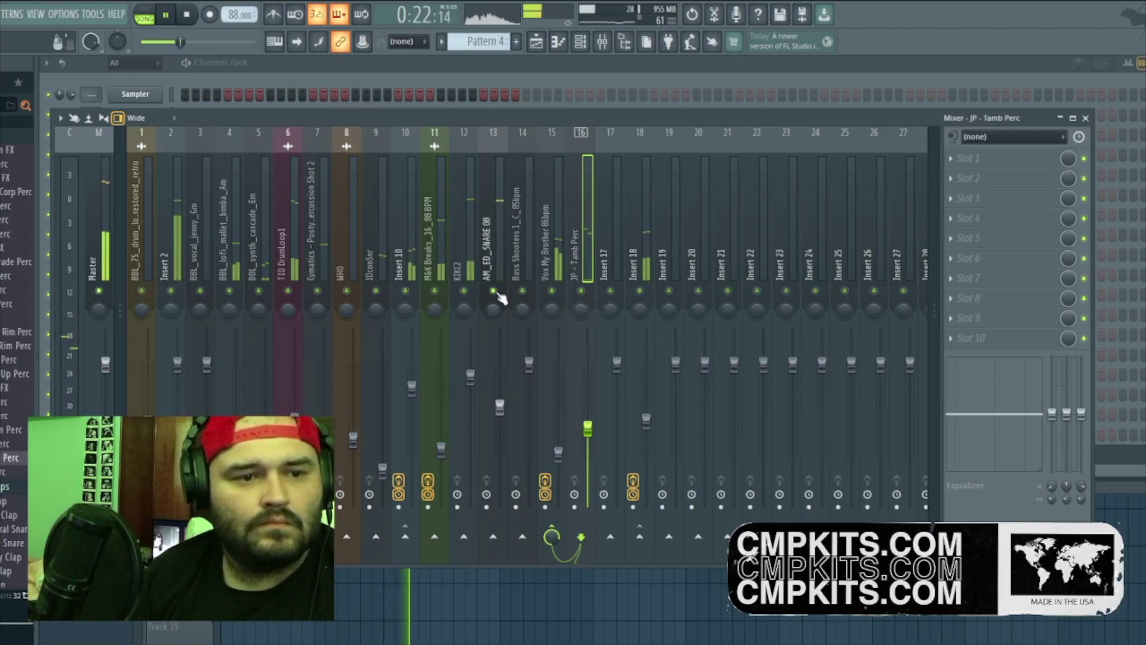
Step: Raise the fader of AM_ED_SNARE 08 on Insert 13 and add Fruity Fast Dist to its slot 6
left_click_drag(497, 418, 497, 394)
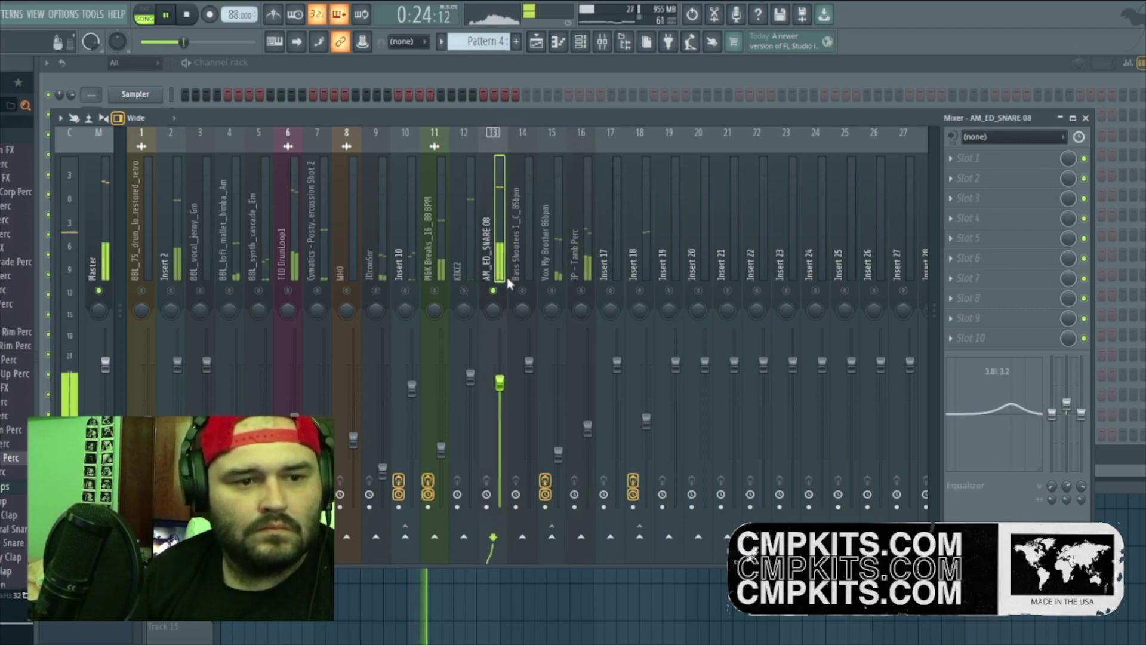
left_click(967, 256)
left_click(788, 230)
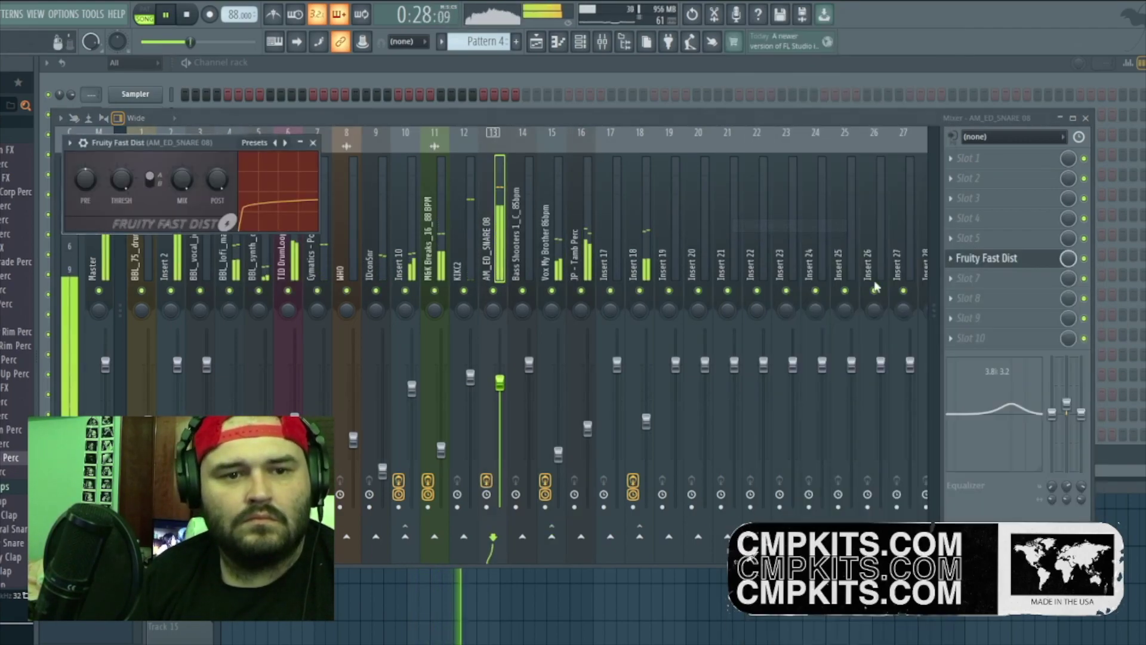
left_click(991, 258)
Step: Add Fruity Parametric EQ 2 to slot 8 of the AM_ED_SNARE 08 insert, boosting the low mids with band 4 and cutting the lows with band 1
left_click(1003, 293)
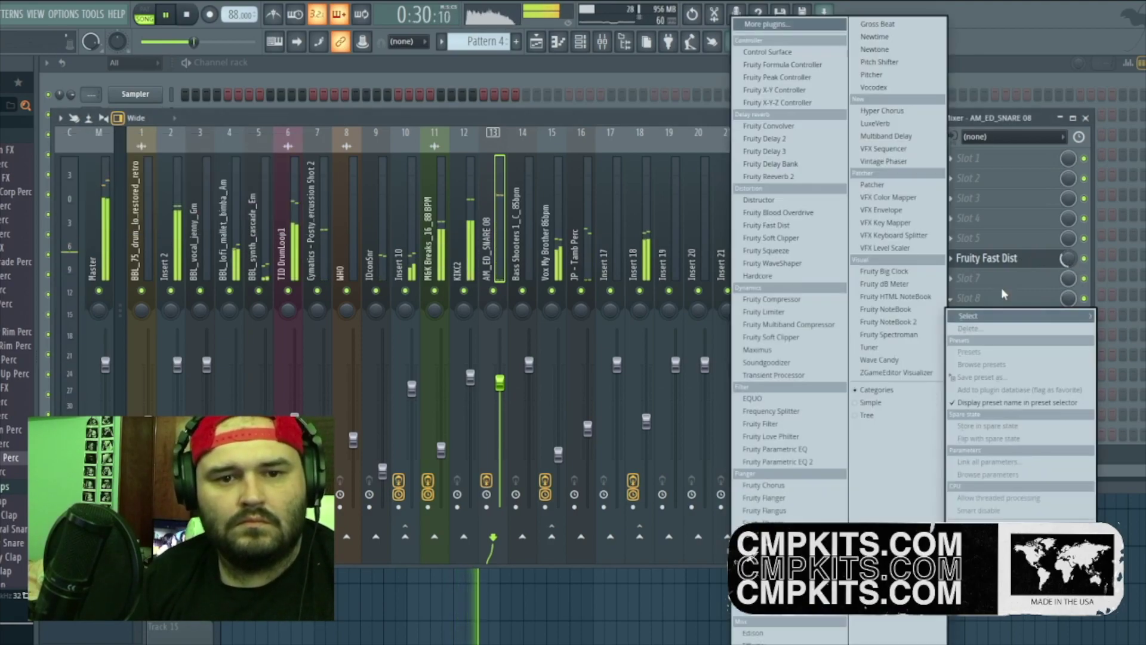
left_click(776, 461)
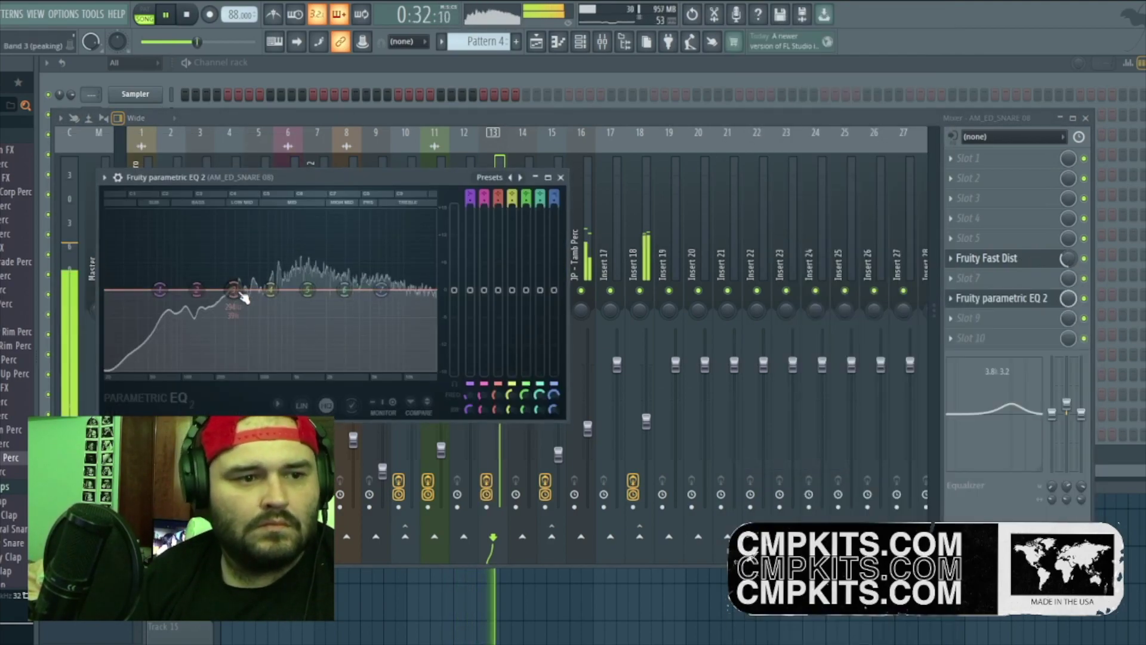
left_click_drag(271, 290, 229, 263)
scroll(229, 262, "up", 3)
left_click_drag(162, 291, 180, 367)
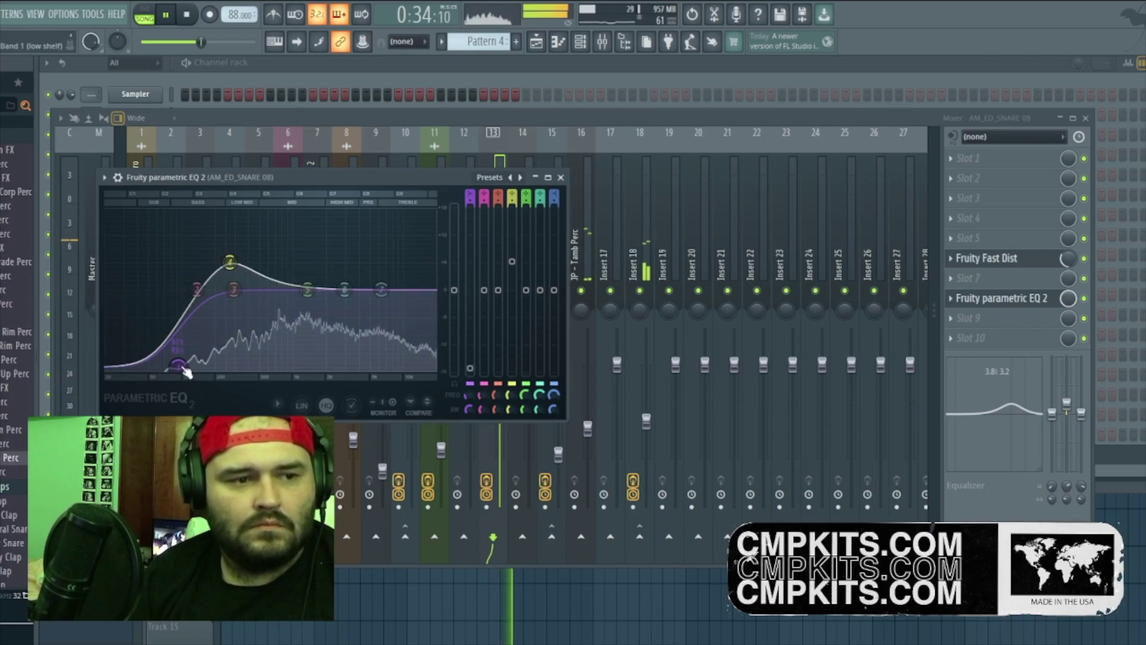
Step: Cut the highs with band 7 of the snare's EQ and lower the AM_ED_SNARE 08 fader on Insert 13
left_click_drag(383, 291, 424, 330)
left_click(590, 367)
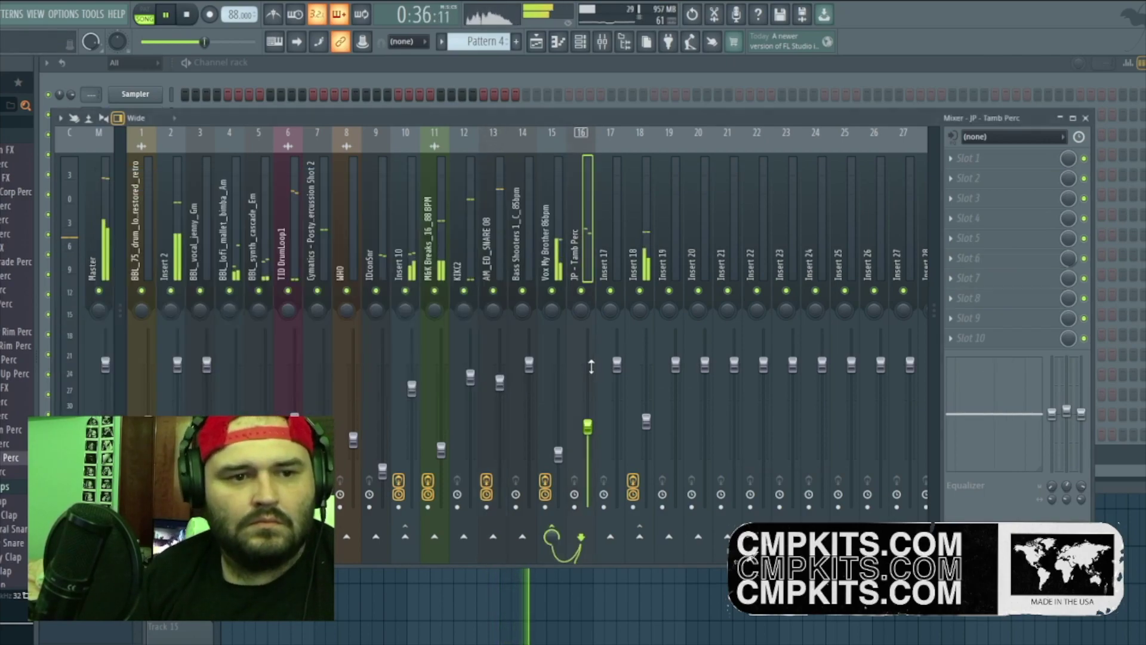
left_click_drag(500, 382, 499, 439)
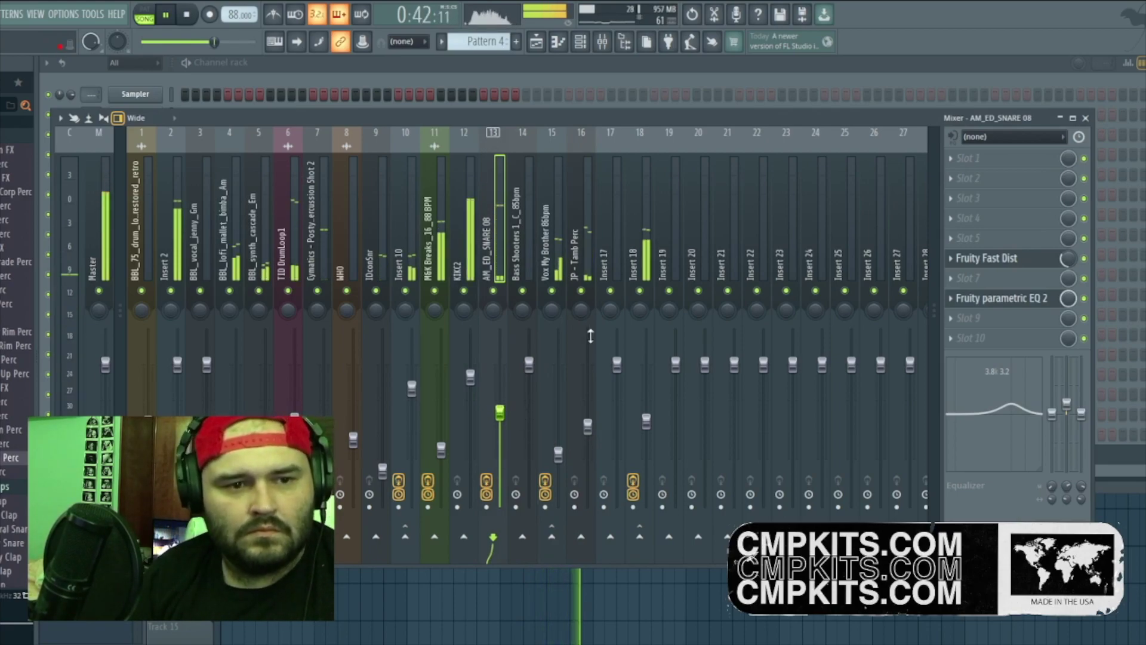
Step: Send the JP - Tamb Perc insert to Insert 13, lower its fader slightly and fine-tune the AM_ED_SNARE 08 fader against it
left_click(589, 270)
left_click(496, 540)
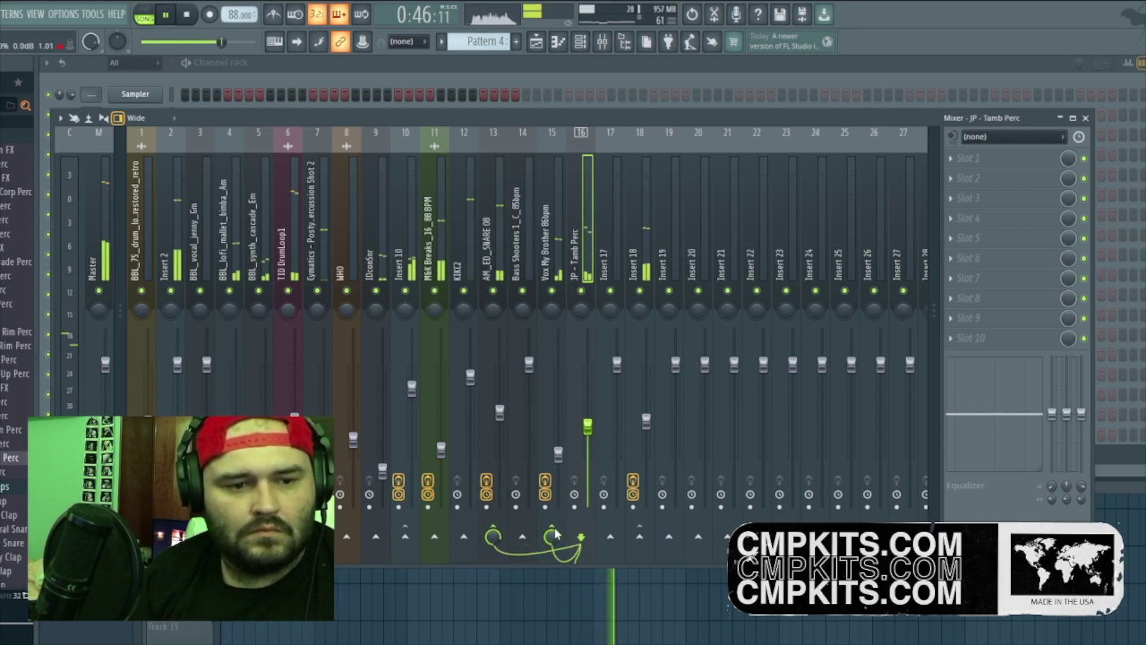
left_click_drag(499, 412, 500, 397)
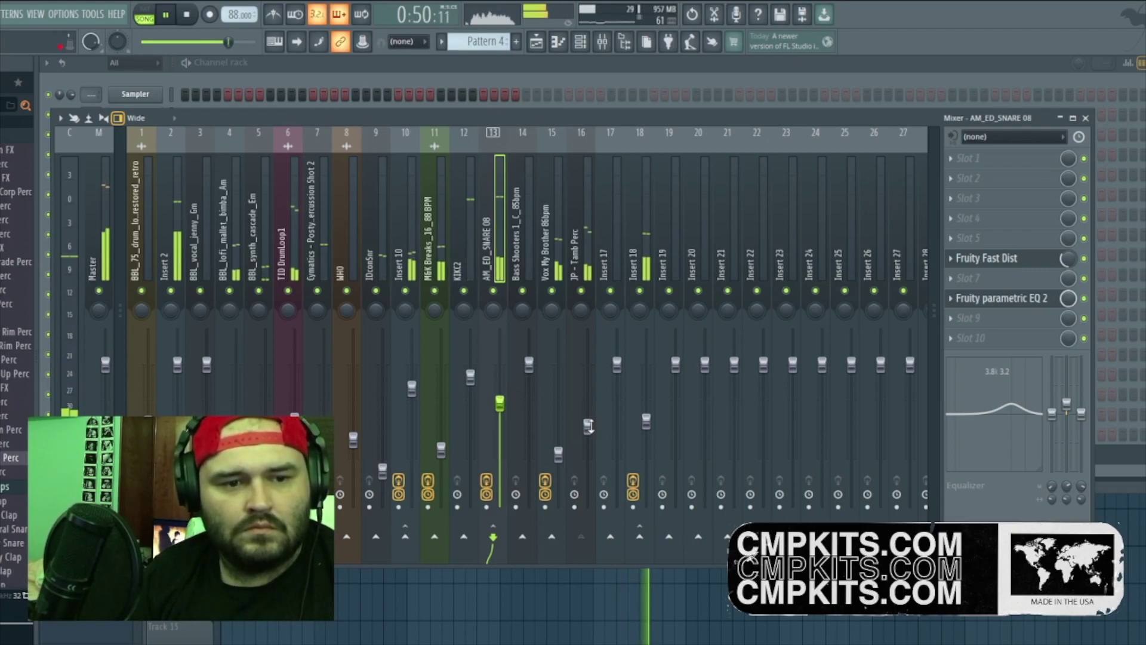
left_click_drag(588, 426, 578, 451)
left_click_drag(500, 404, 498, 413)
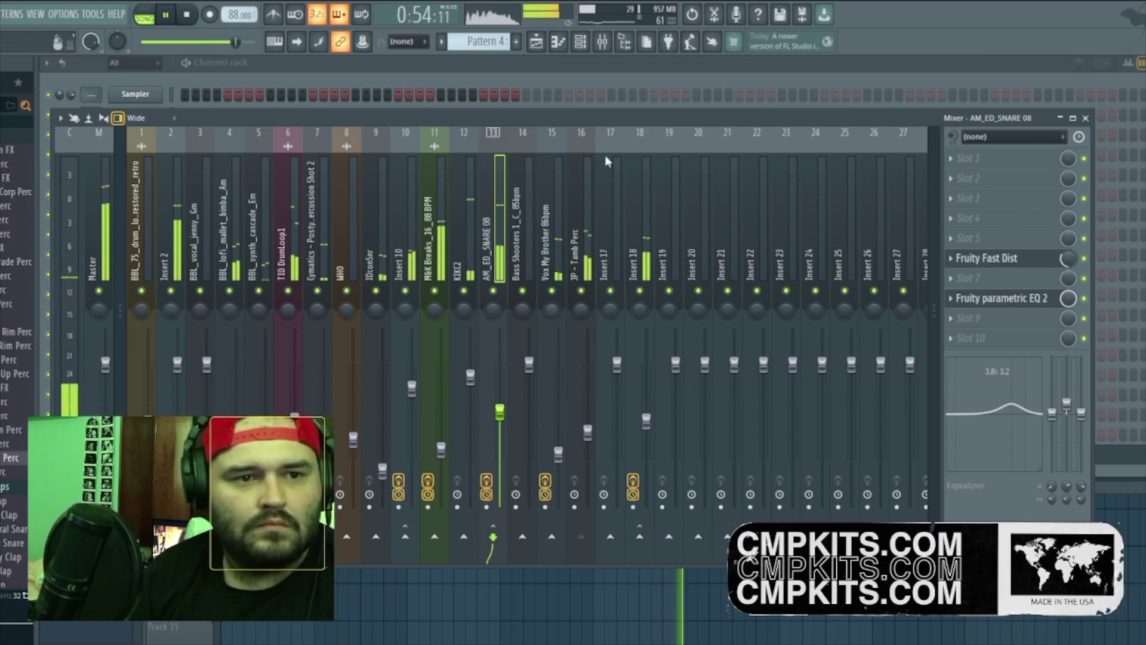
Step: Bring the channel rack with the Pattern 4 steps to the front
left_click(597, 81)
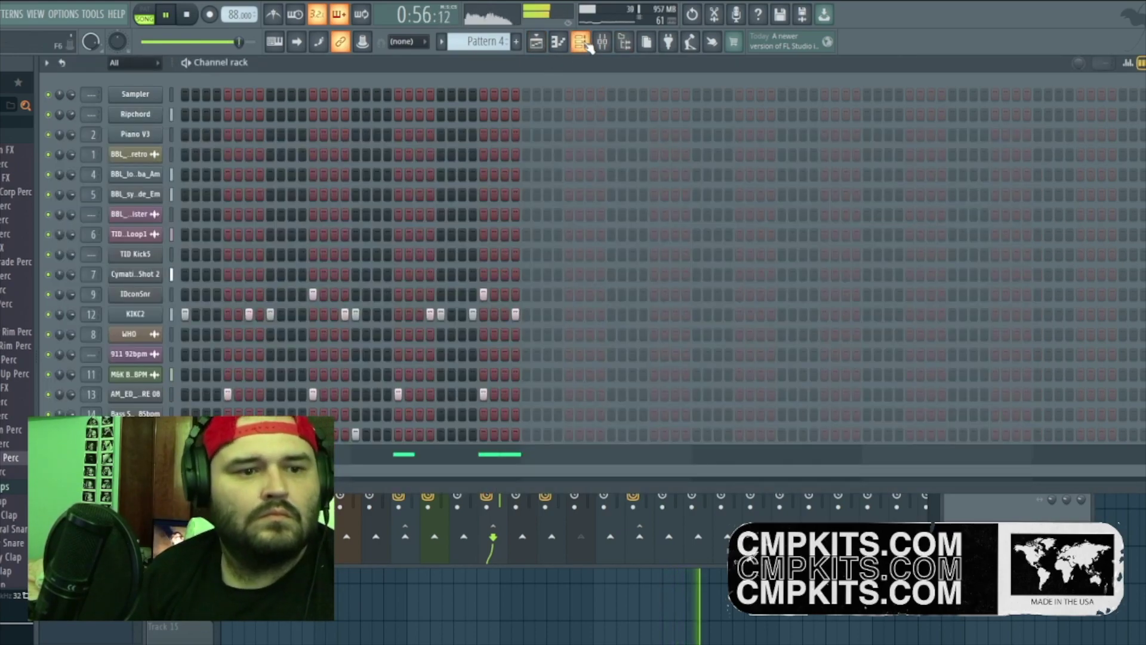